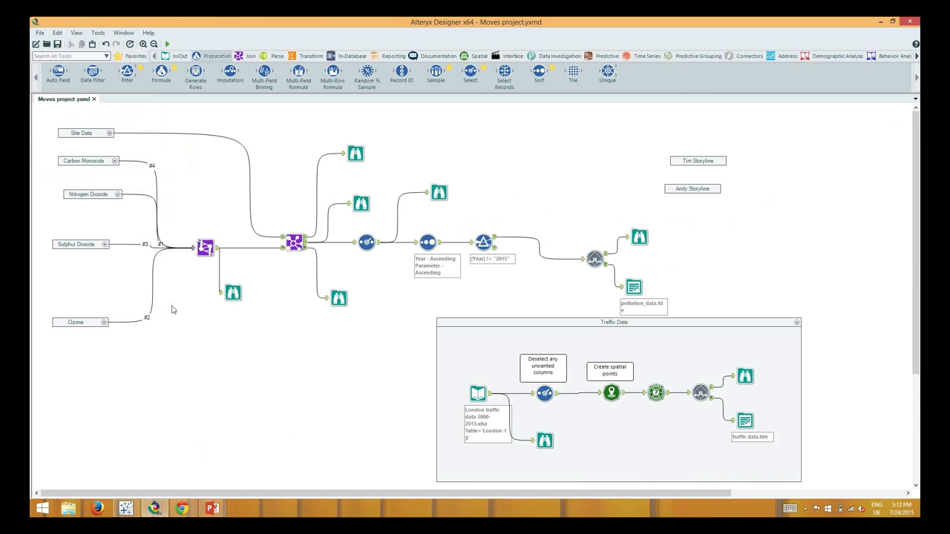
- Look over the configuration of the Create Points tool in the Traffic Data container and close it
click(93, 322)
click(233, 322)
click(610, 393)
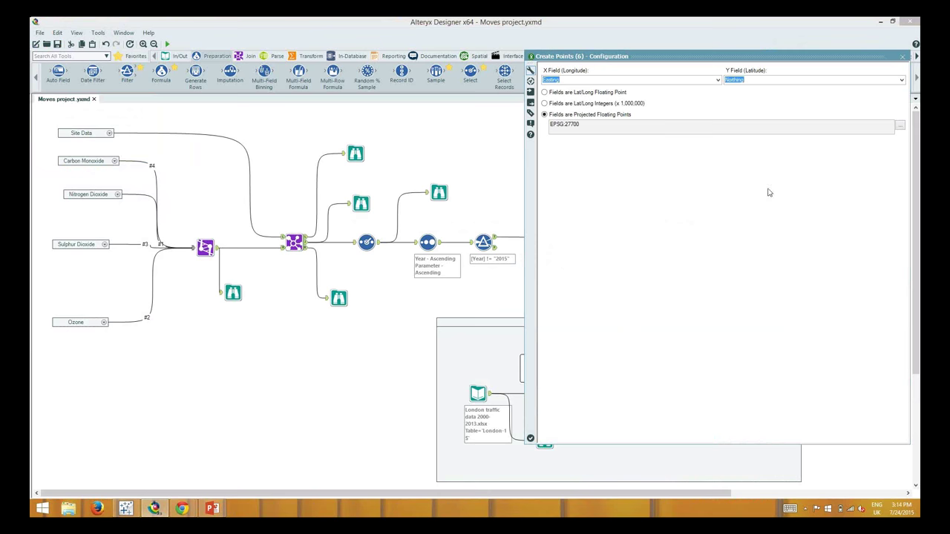
click(900, 57)
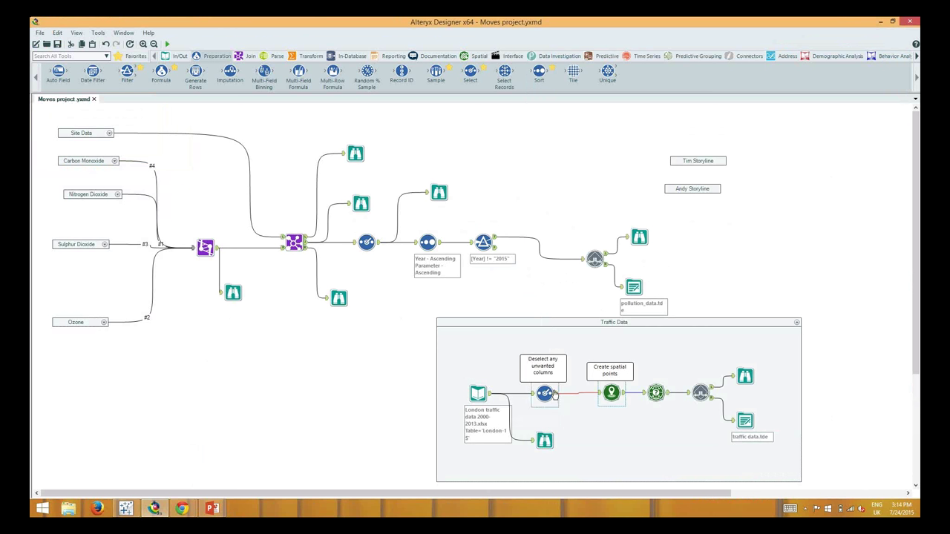
- Reopen the Create Points configuration and try the Lat/Long Floating Point option before returning to Projected Floating Points
drag(558, 394, 606, 394)
click(608, 393)
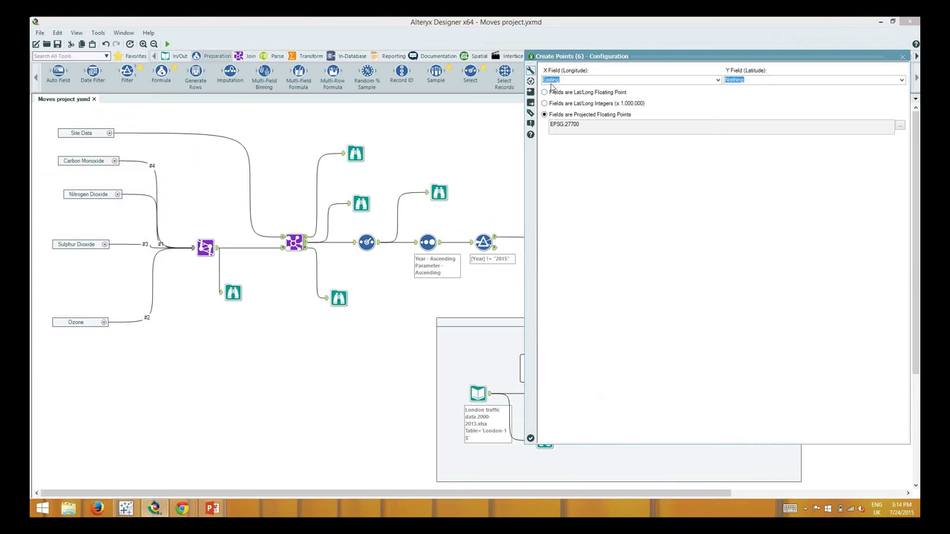
click(544, 93)
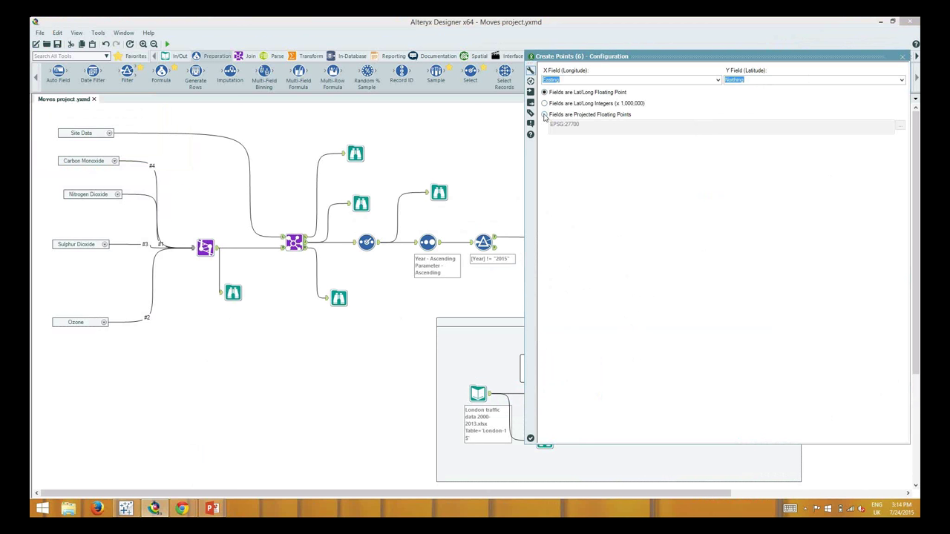
click(545, 115)
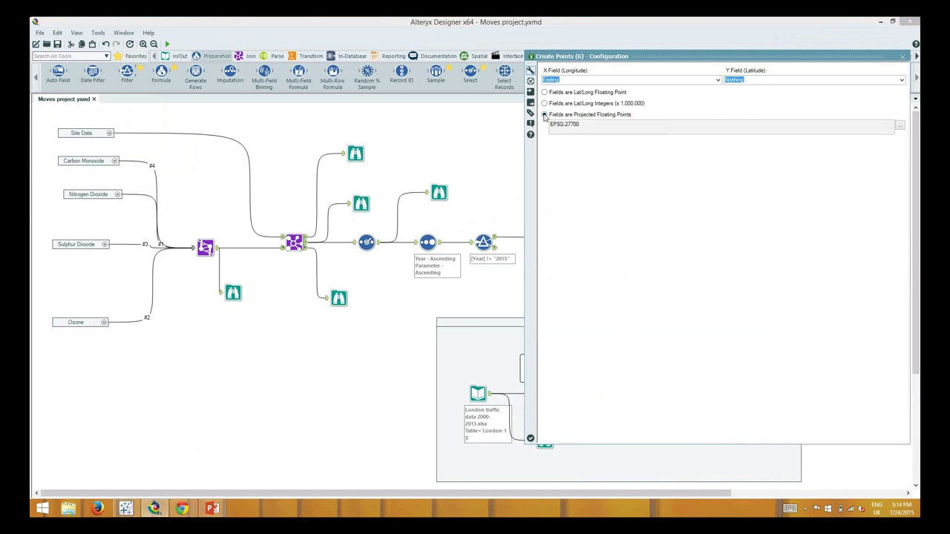
- Examine the available projections for the spatial points around British National Grid, leaving the projection and tool configuration without edits
click(897, 128)
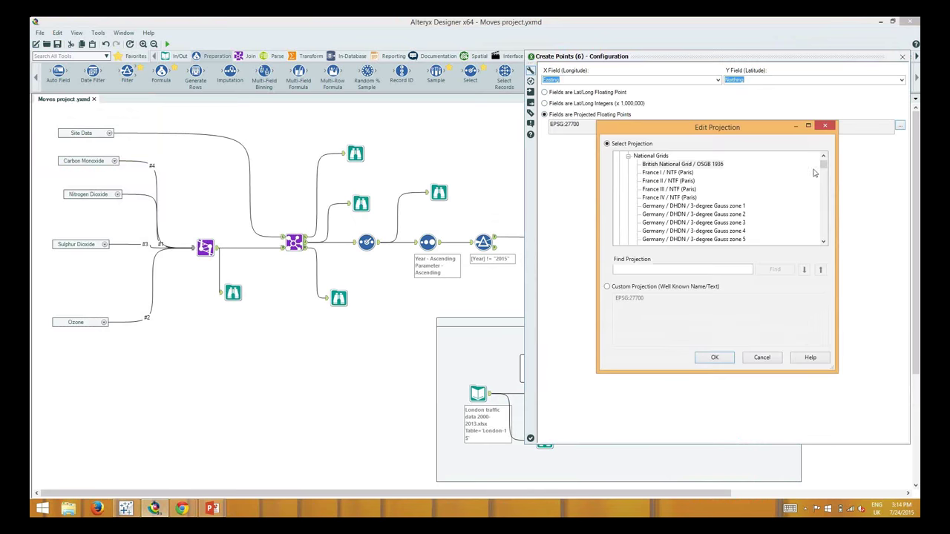
drag(821, 162, 822, 157)
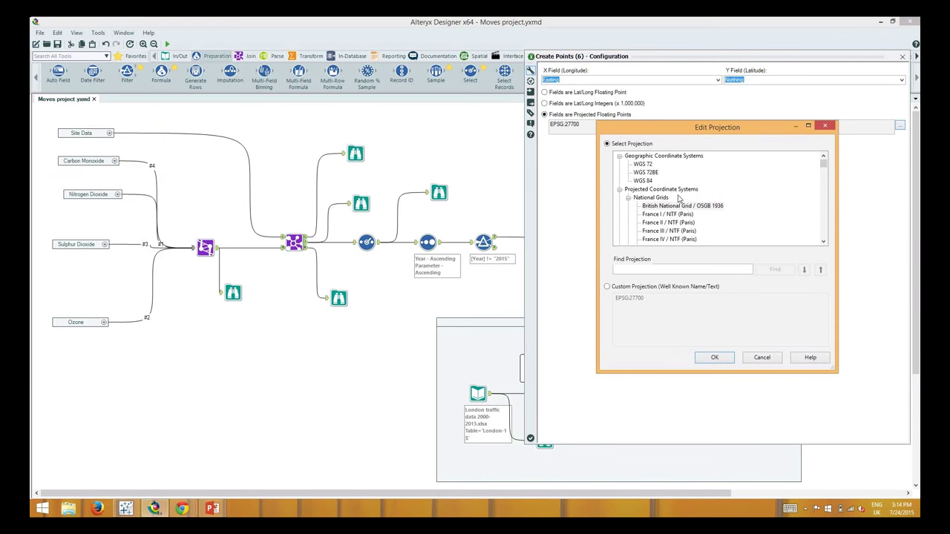
click(755, 357)
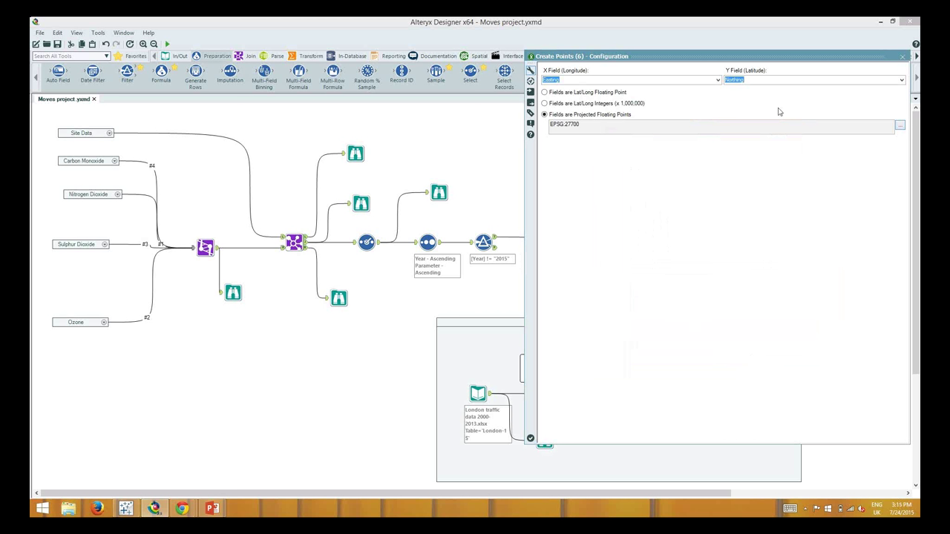
click(899, 59)
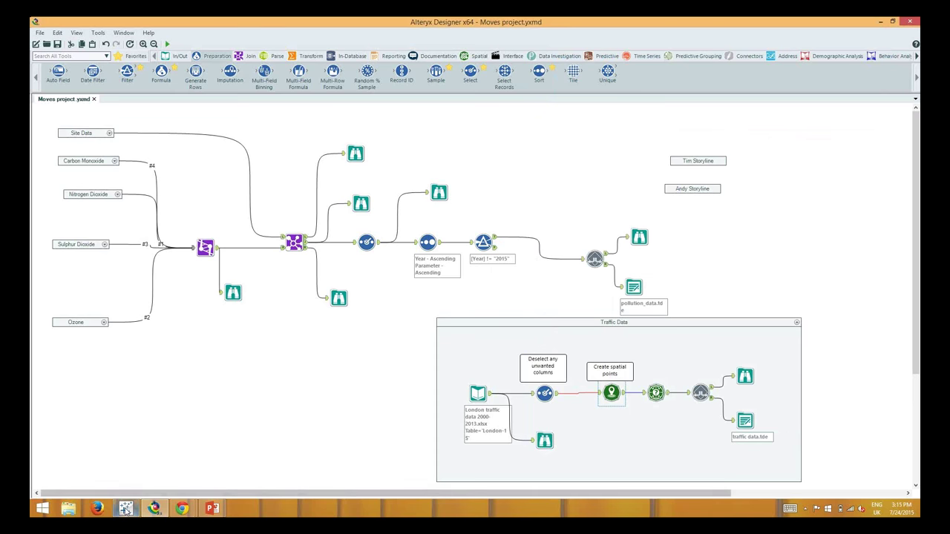
- Switch to the Master Moves Project workbook in Tableau
mouse_move(126, 511)
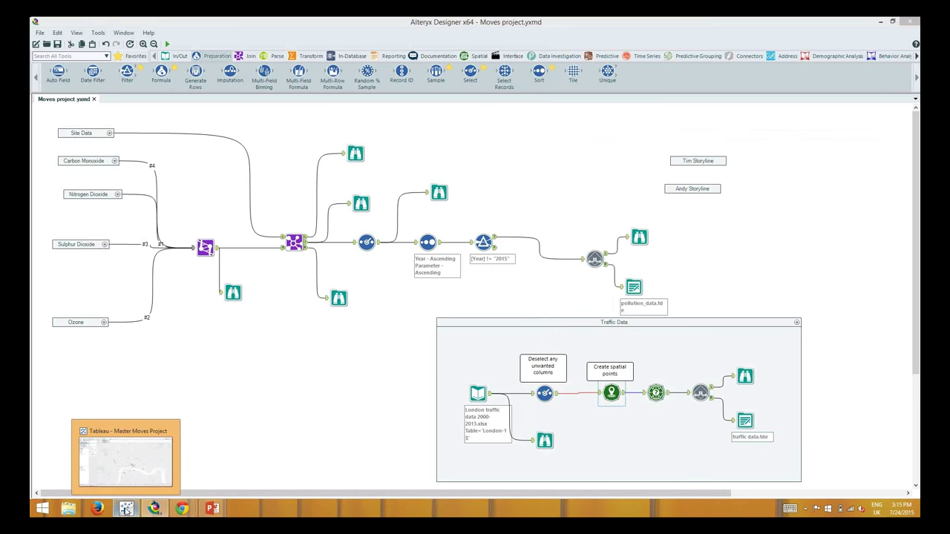
drag(126, 511, 155, 510)
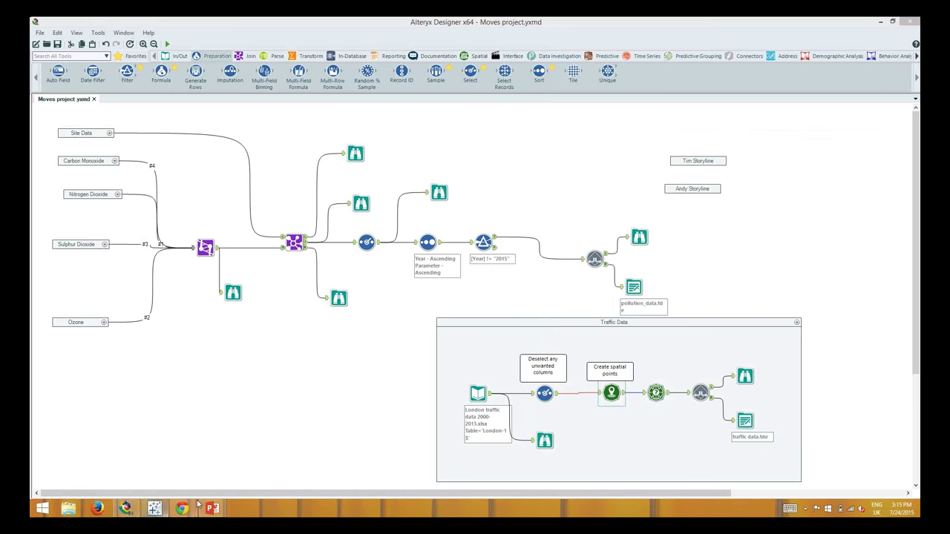
mouse_move(204, 505)
mouse_move(154, 509)
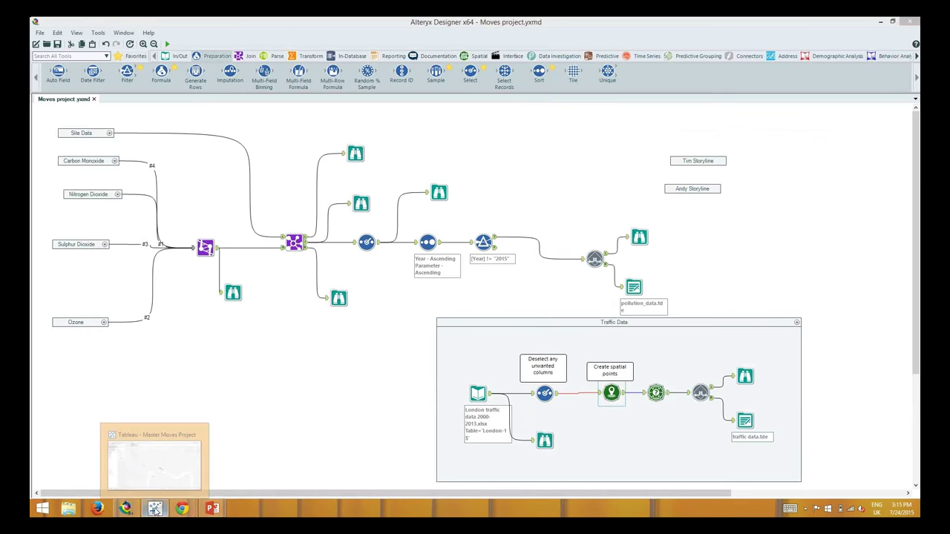
click(154, 509)
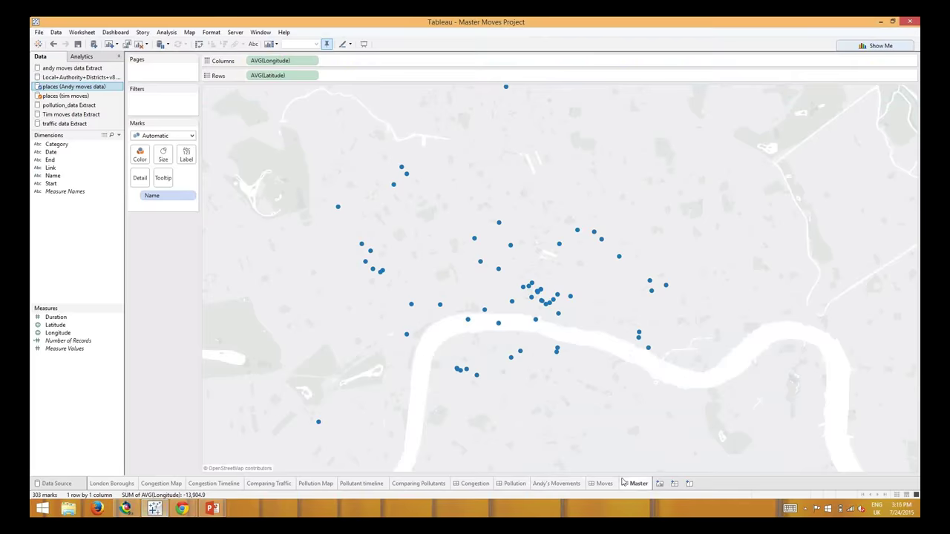
- Show the Master story in presentation mode
click(625, 483)
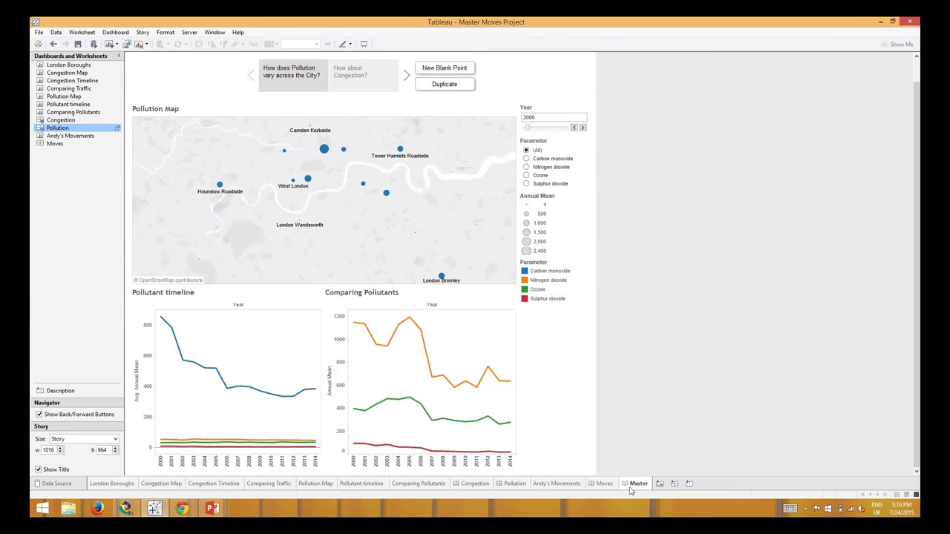
click(214, 32)
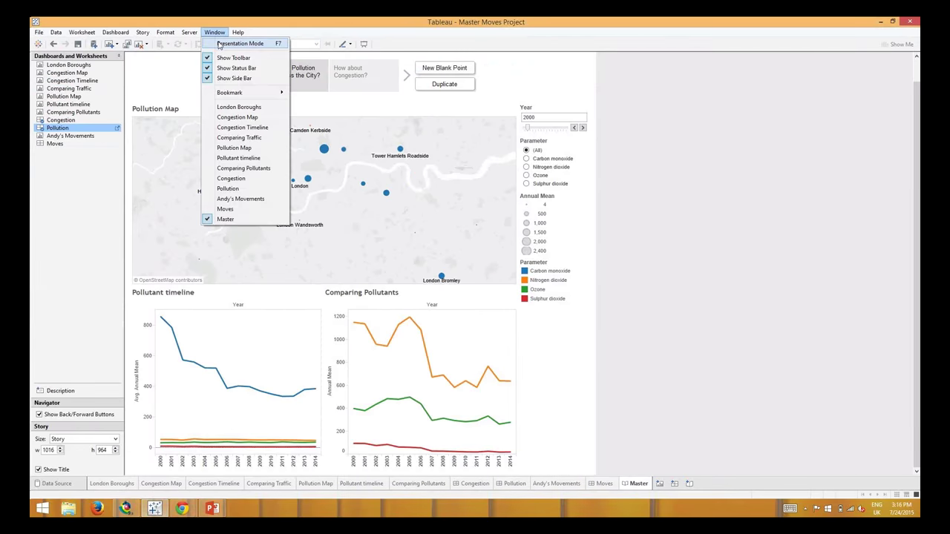
click(238, 43)
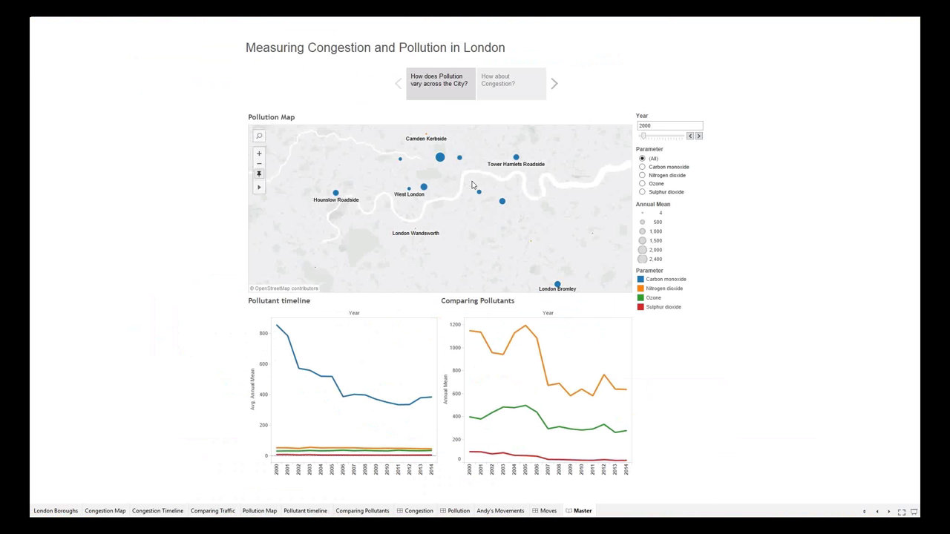
- Advance the year filter of the pollution story point one year at a time to 2008
scroll(472, 184, up, 3)
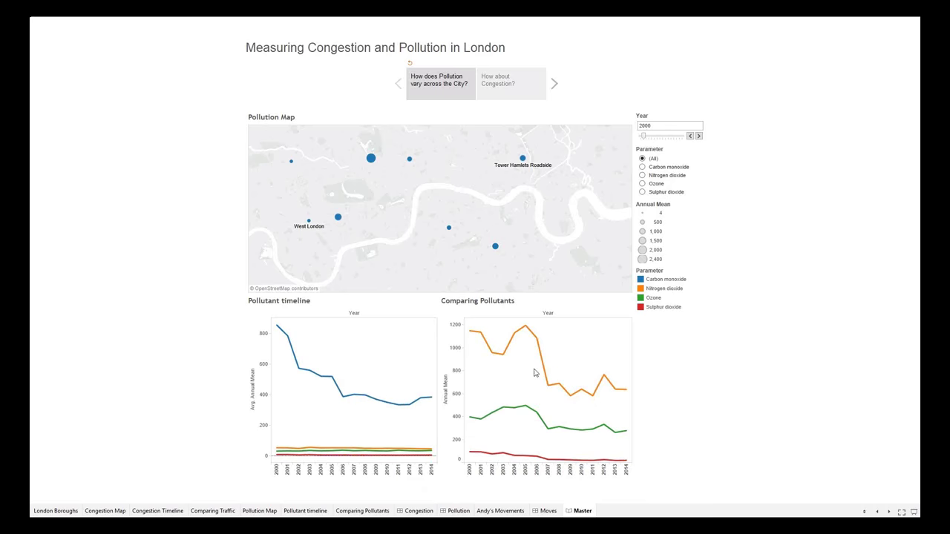
click(698, 136)
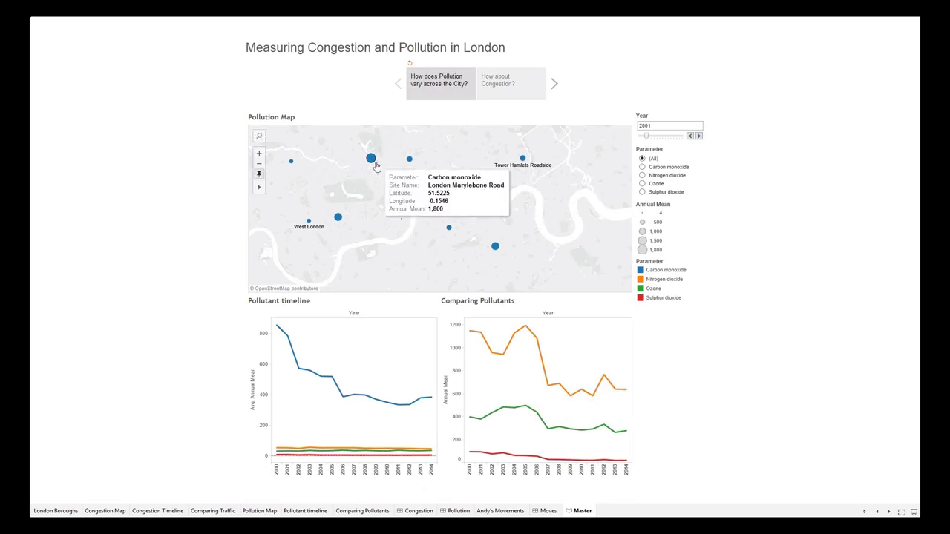
click(698, 136)
click(698, 136)
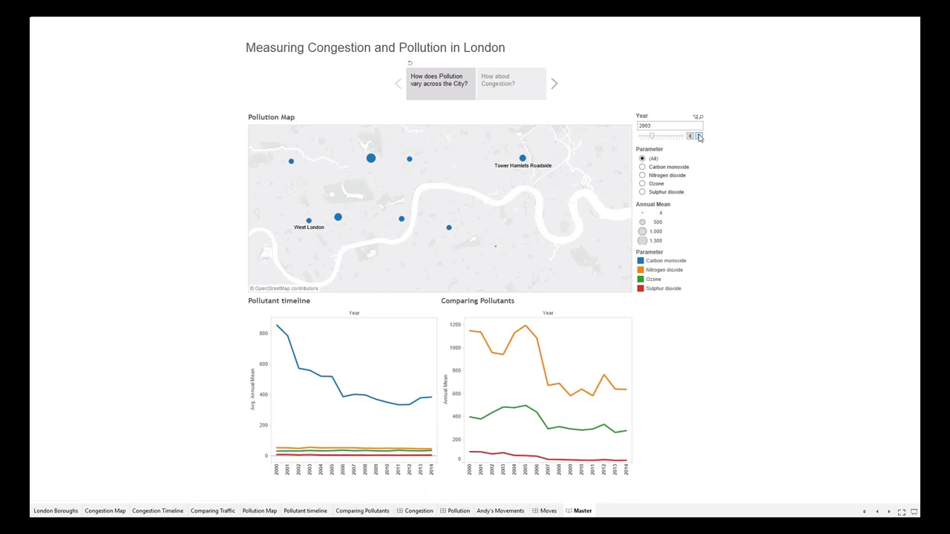
click(698, 137)
click(699, 136)
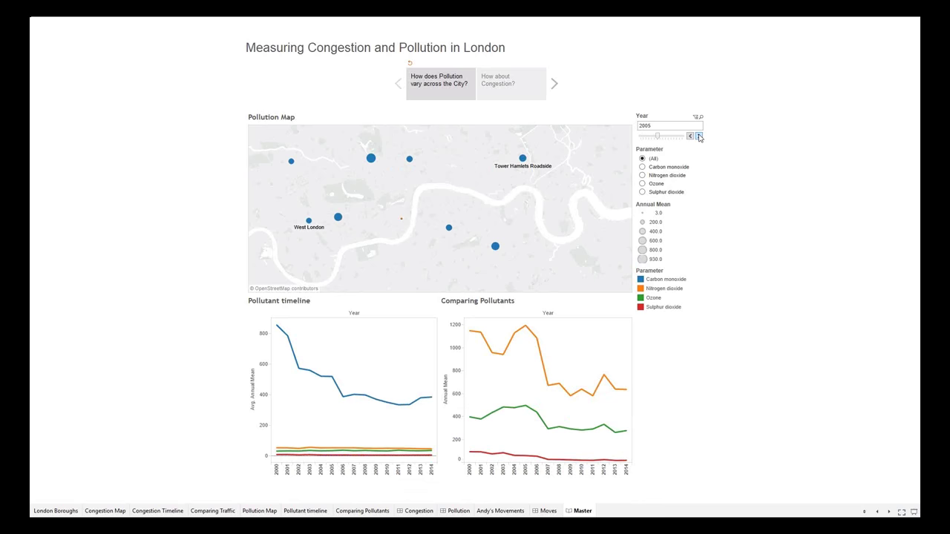
click(699, 137)
click(698, 137)
click(698, 136)
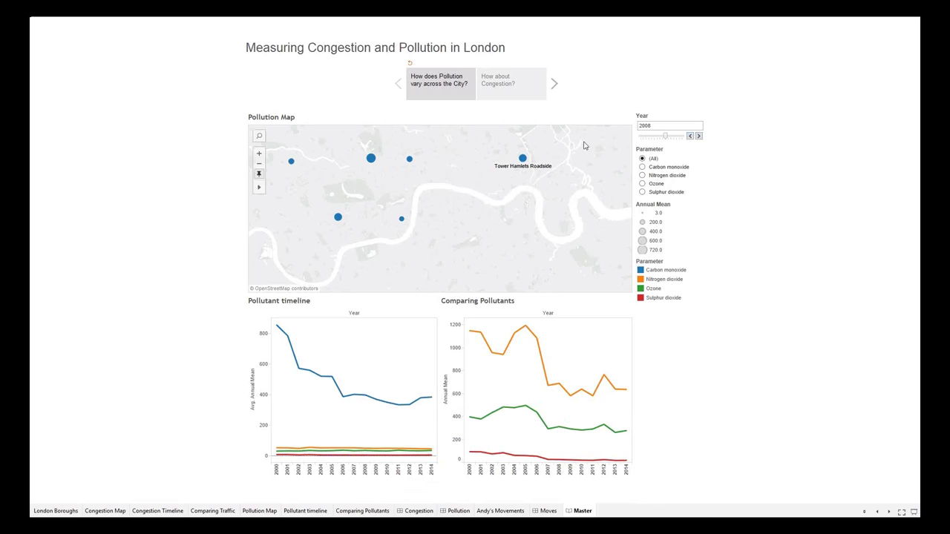
- Show the "How about Congestion?" story point and inspect the large Newham traffic point on the Congestion Map
click(516, 87)
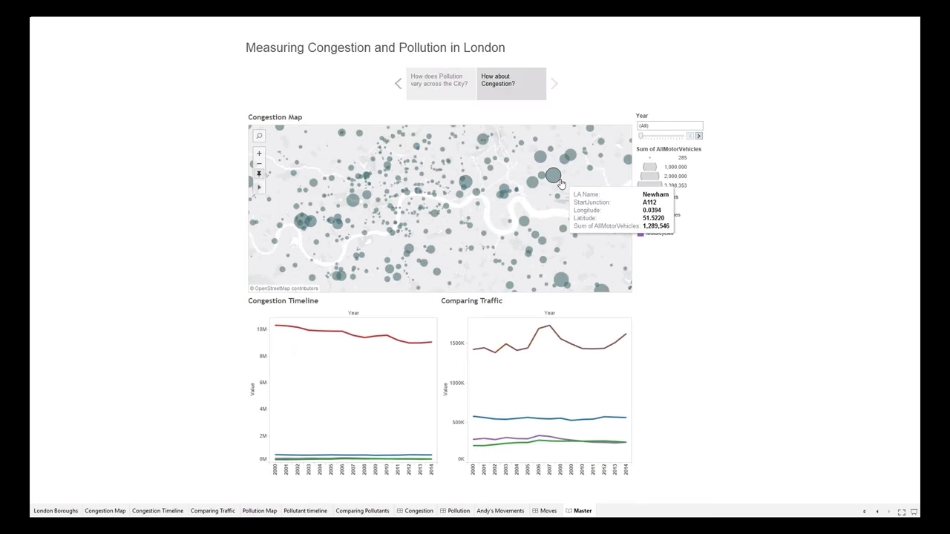
mouse_move(552, 183)
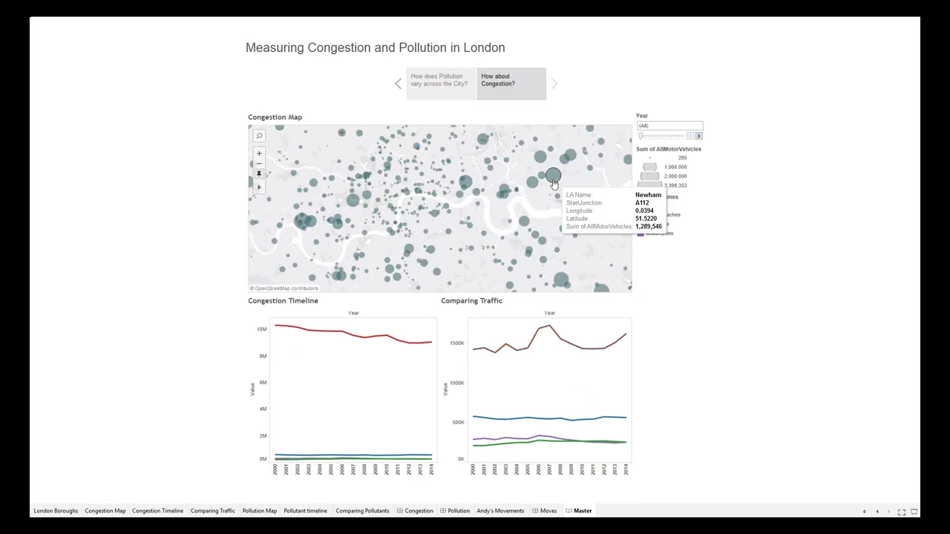
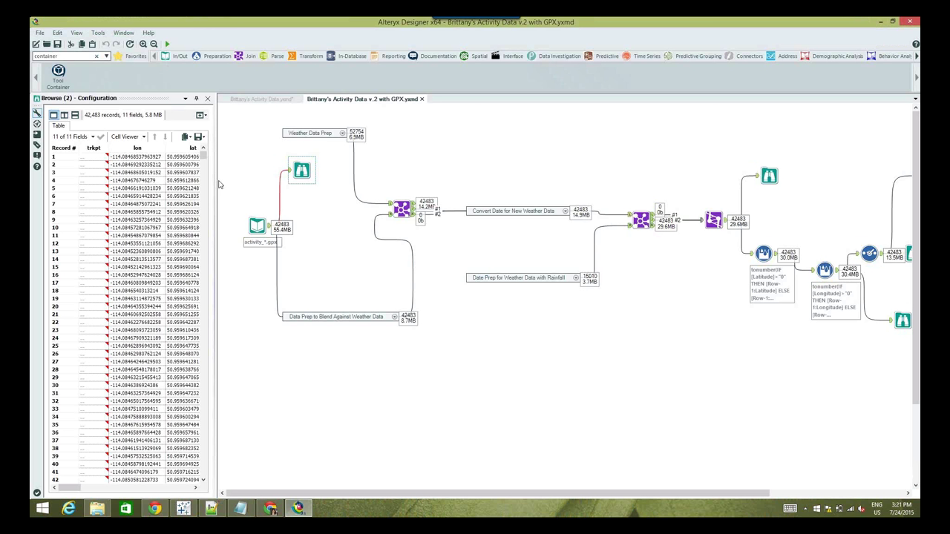
- Examine the fields of the GPX activity records in a widened Browse results pane, and narrow the pane again
drag(219, 184, 474, 187)
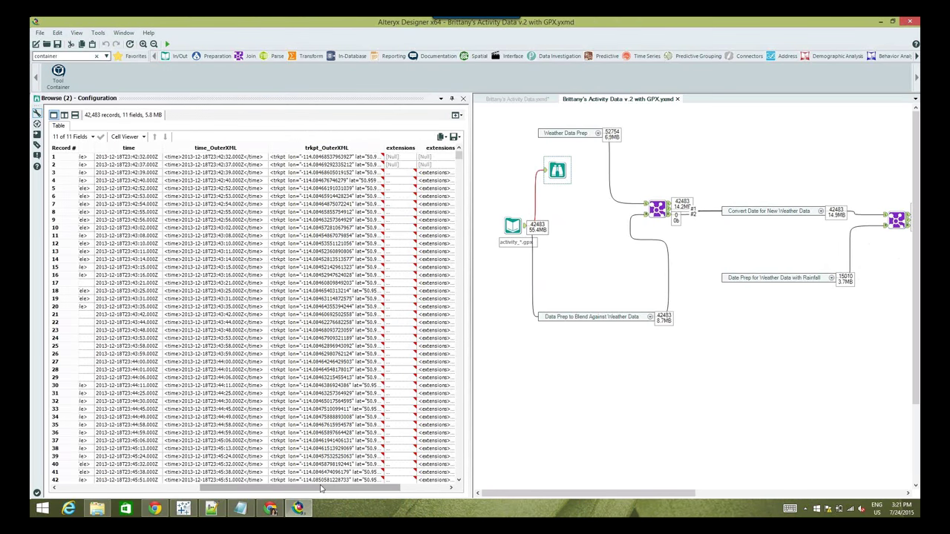
drag(320, 487, 202, 487)
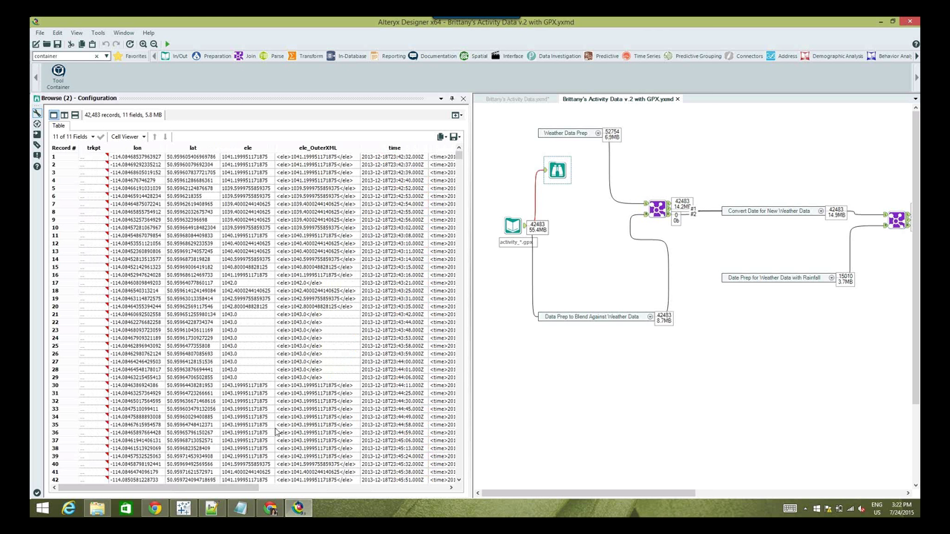
click(508, 99)
drag(472, 234, 254, 235)
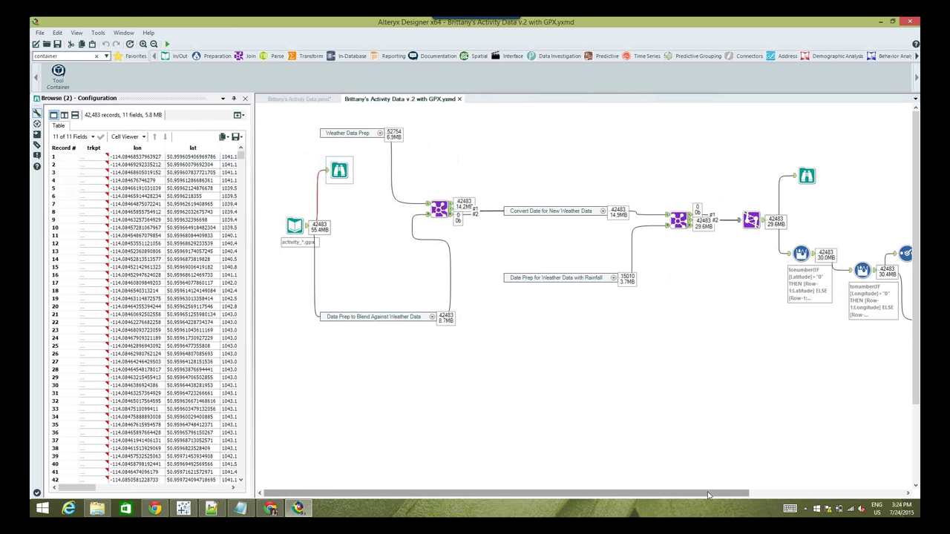
- Inspect the Latitude multi-row formula and the settings of the Tableau Data Extract output at the workflow's end
drag(707, 495, 837, 494)
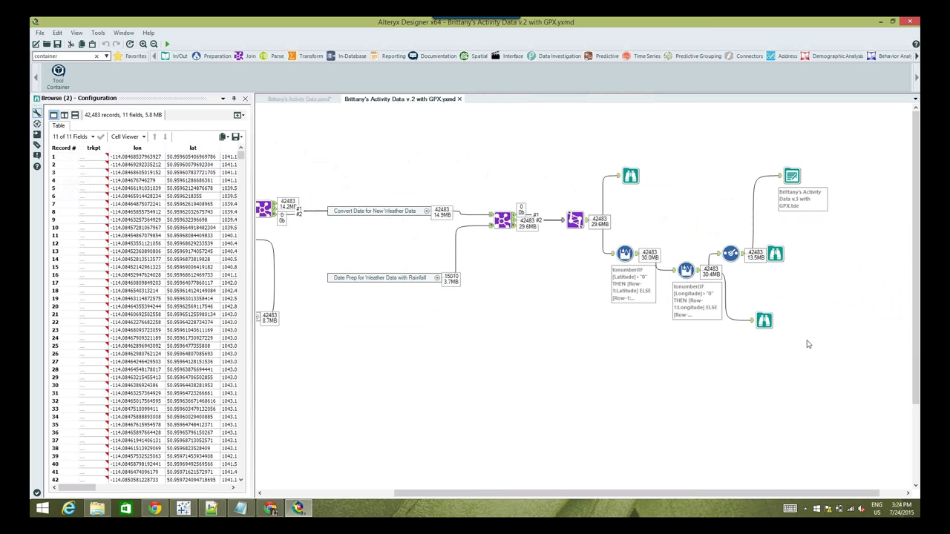
click(624, 253)
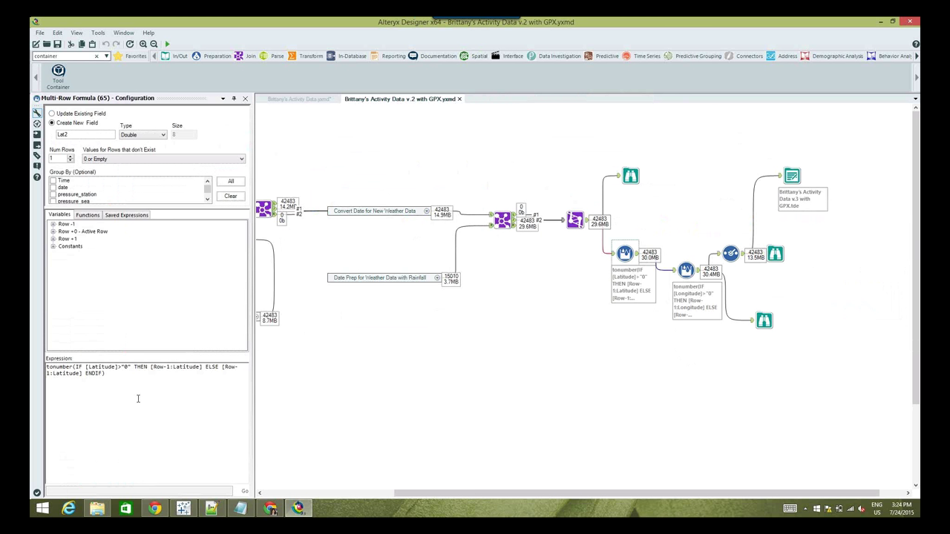
click(794, 173)
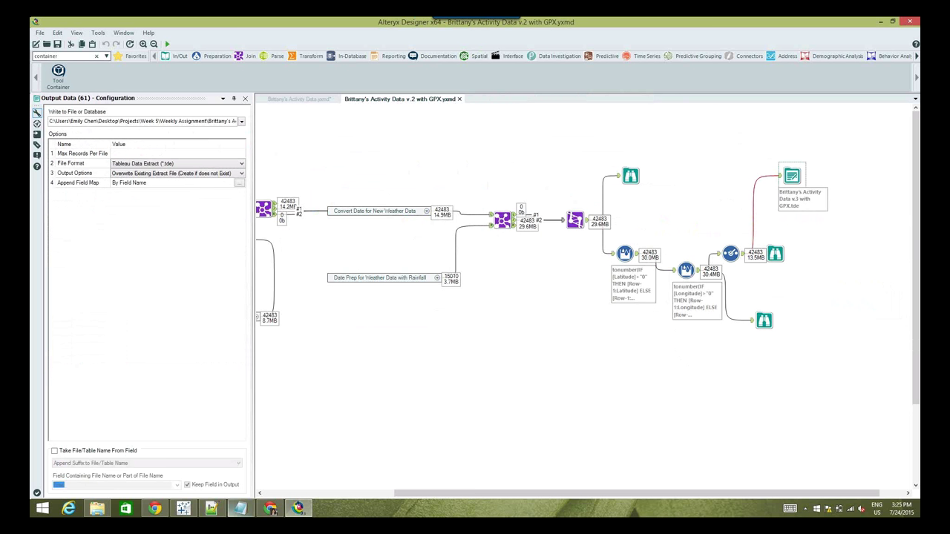
- Switch to the marathon dashboard in the Spatial Viz v.4 workbook in Tableau
click(185, 511)
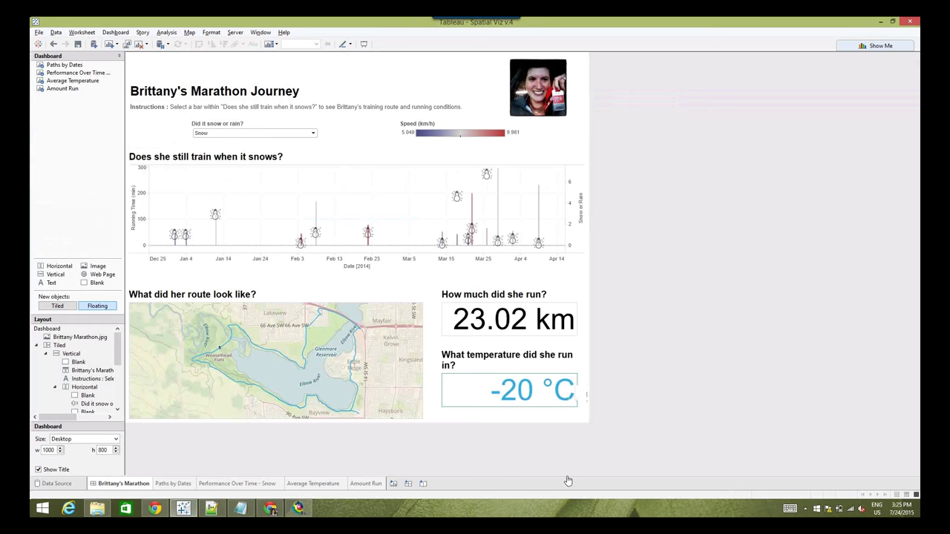
click(681, 427)
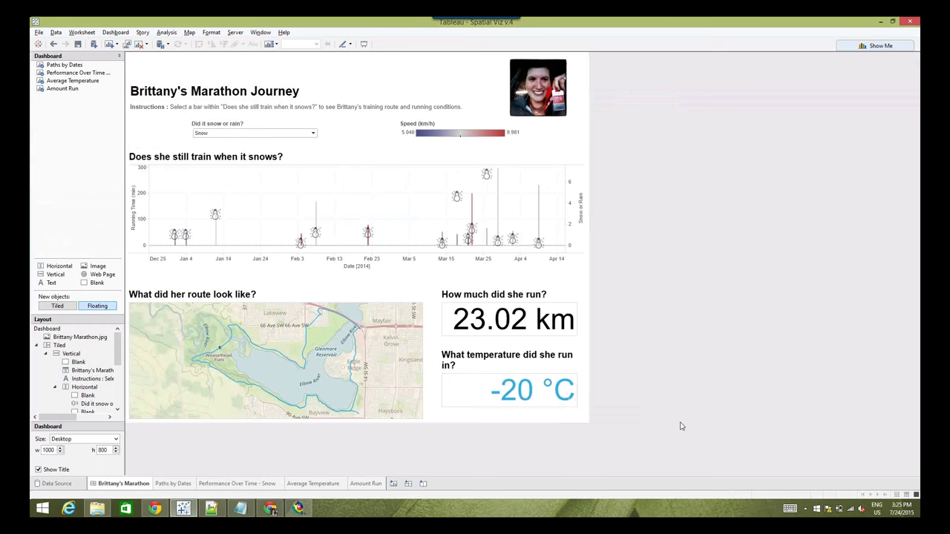
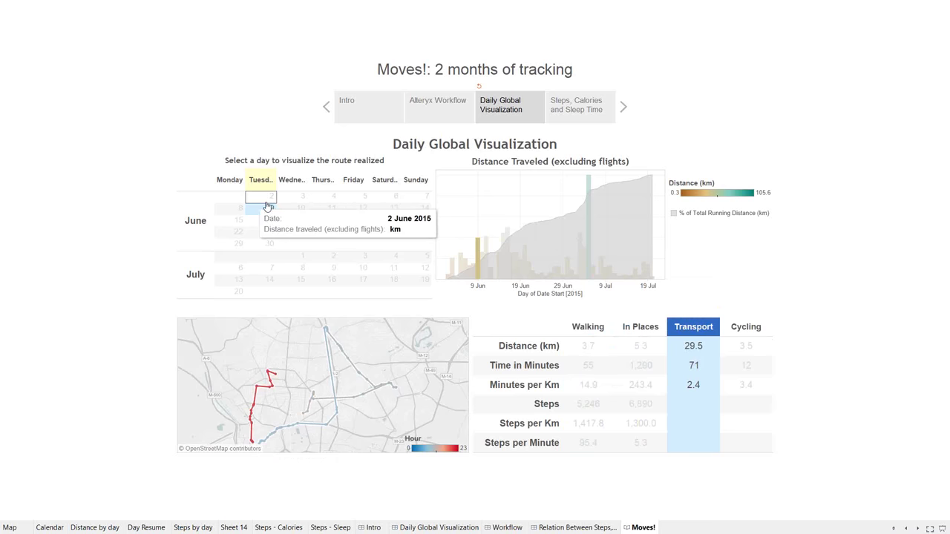
- Clear the 9 June selection in the calendar and select the 5 July bar in the Distance Traveled chart
click(270, 208)
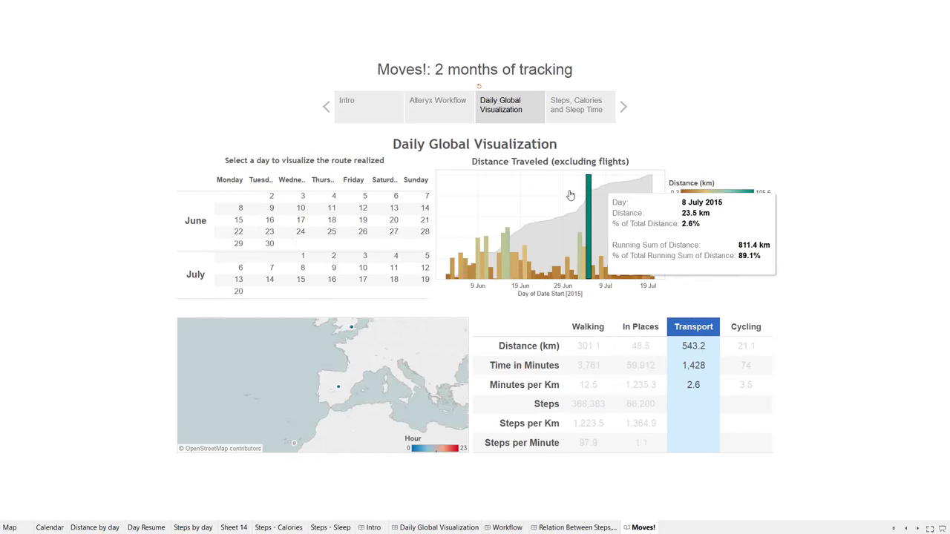
click(591, 224)
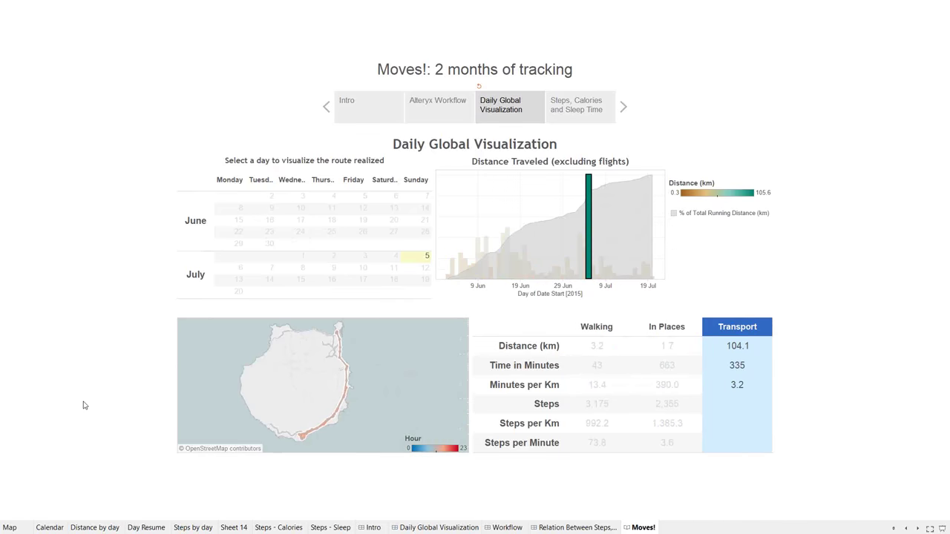
- Review the Transport figures for 5 July, and select 9 July and 8 July in turn in the calendar
mouse_move(742, 328)
mouse_move(737, 346)
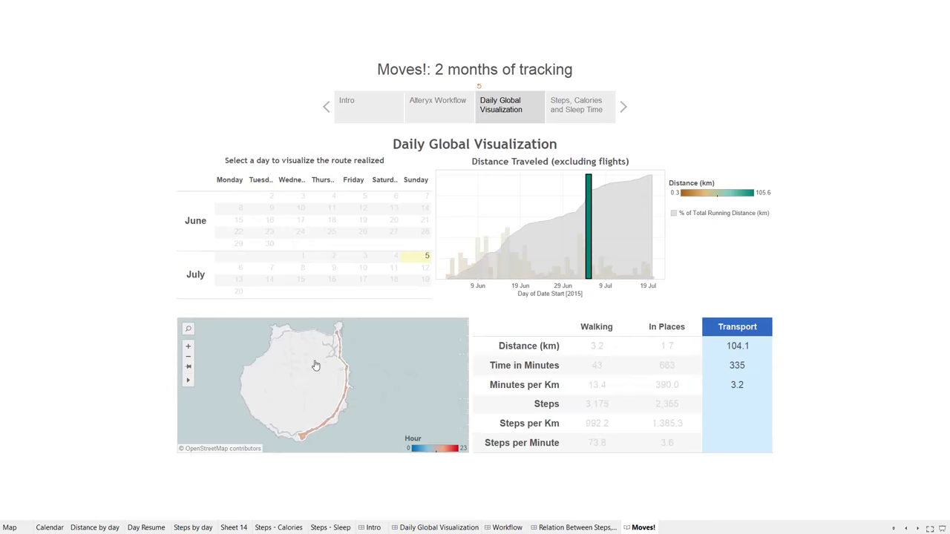
mouse_move(344, 269)
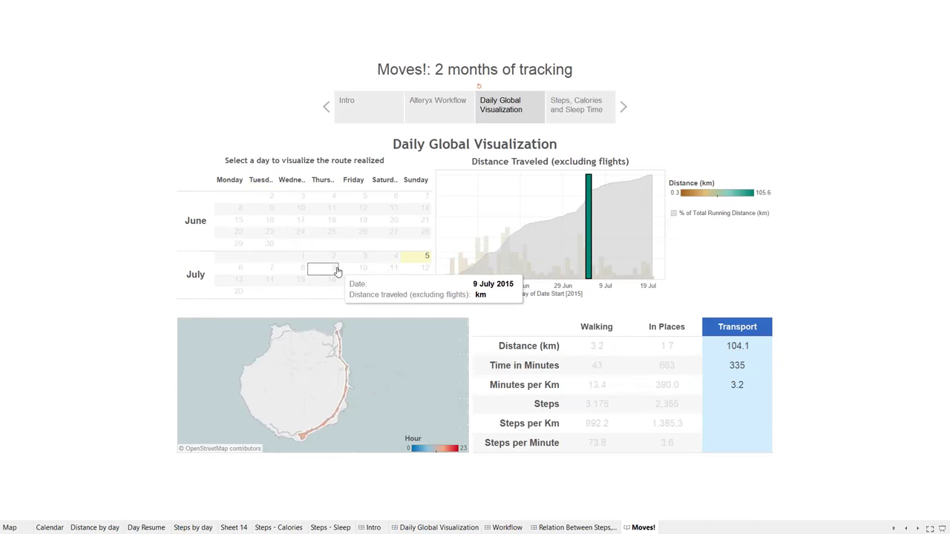
click(330, 270)
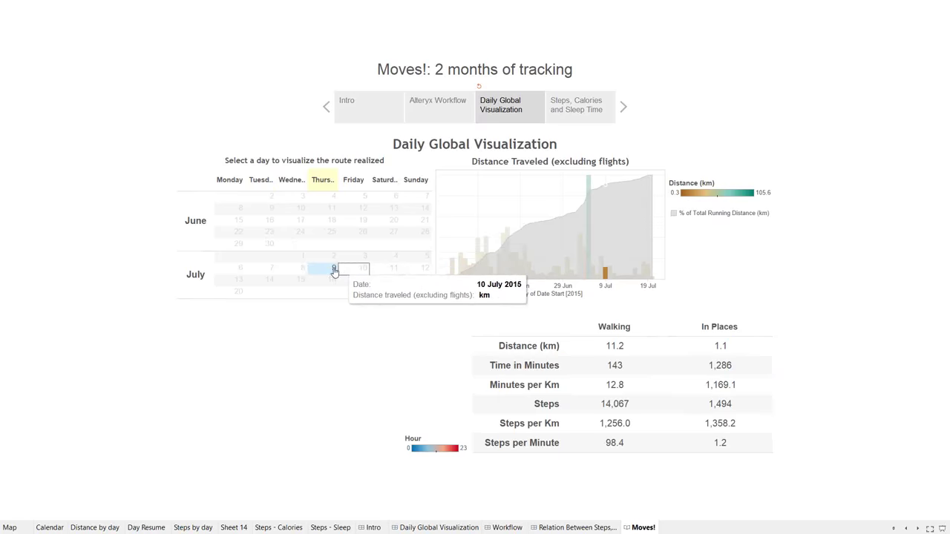
click(296, 264)
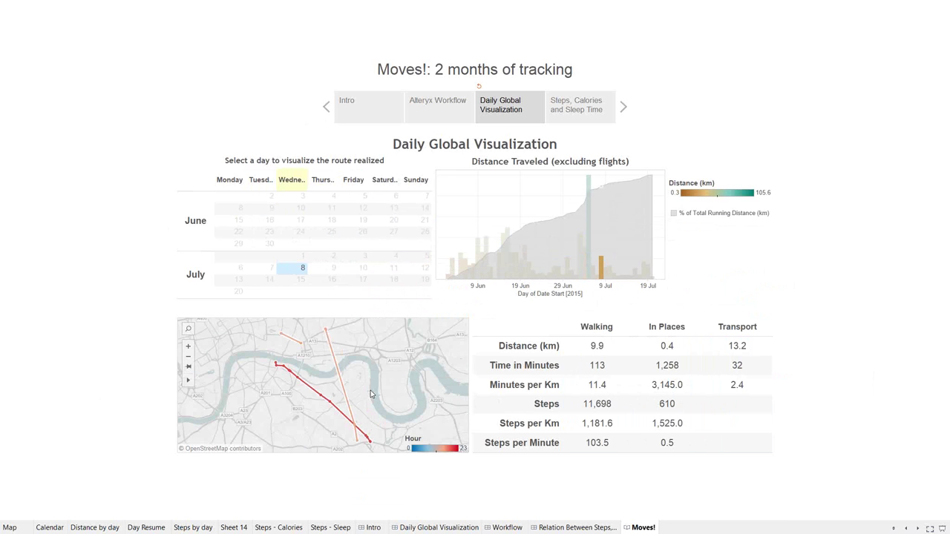
- Open the Steps, Calories and Sleep Time story point, and select and clear the 8 July mark in the Steps - Calories Burned chart
click(583, 108)
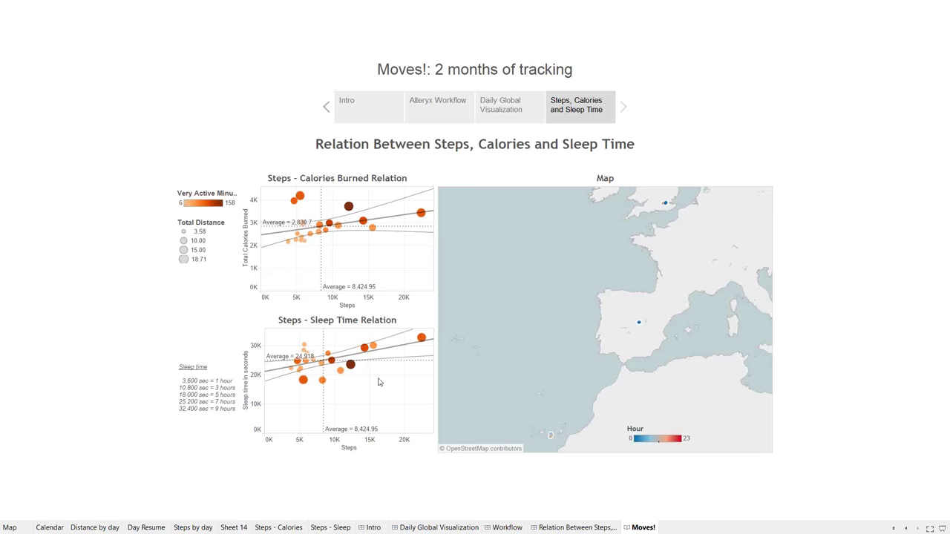
mouse_move(364, 379)
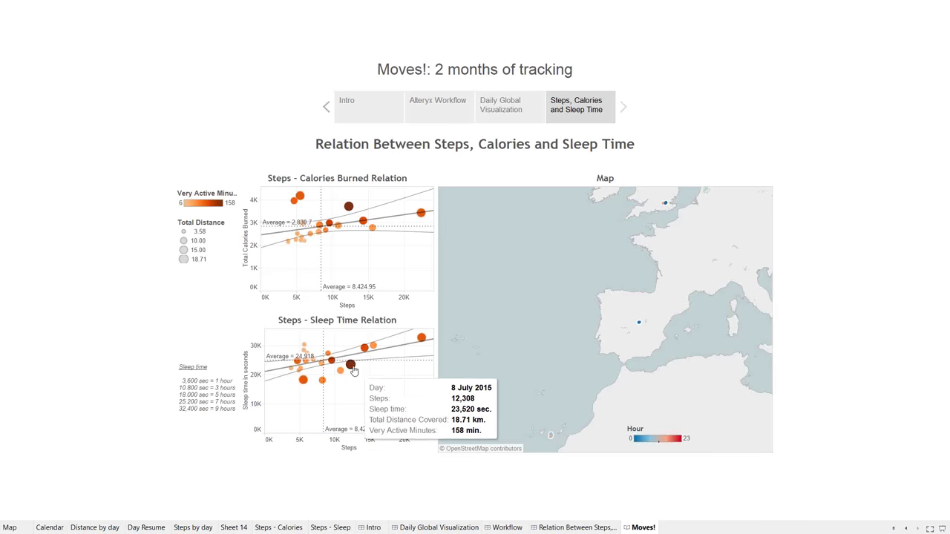
mouse_move(349, 207)
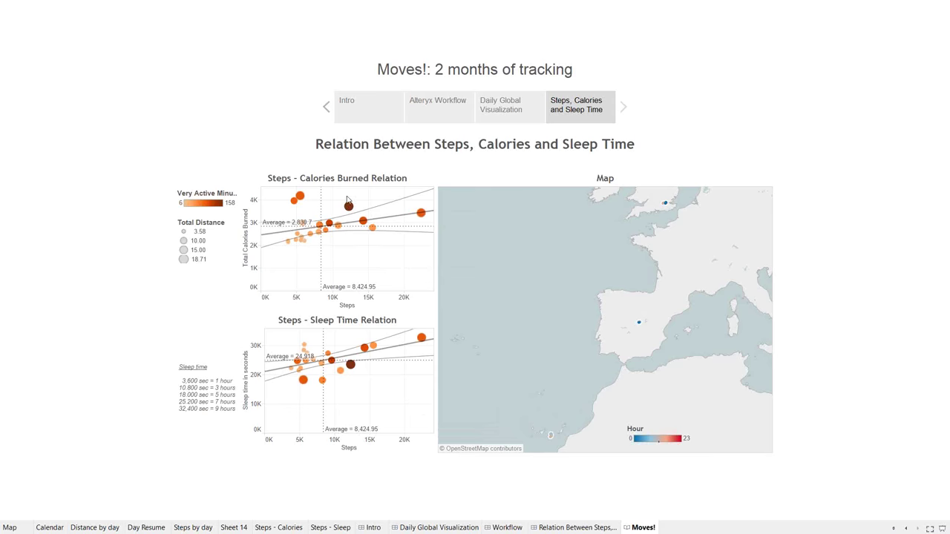
click(349, 207)
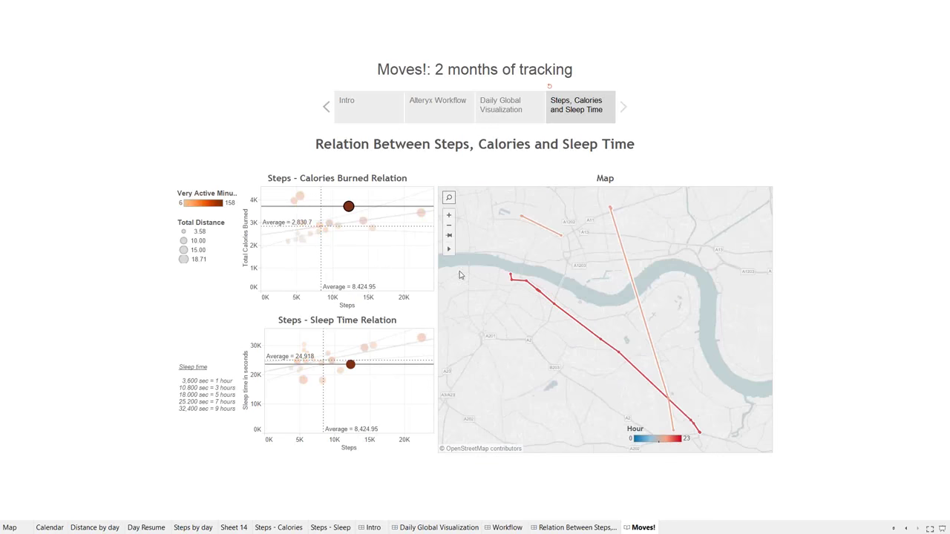
mouse_move(699, 437)
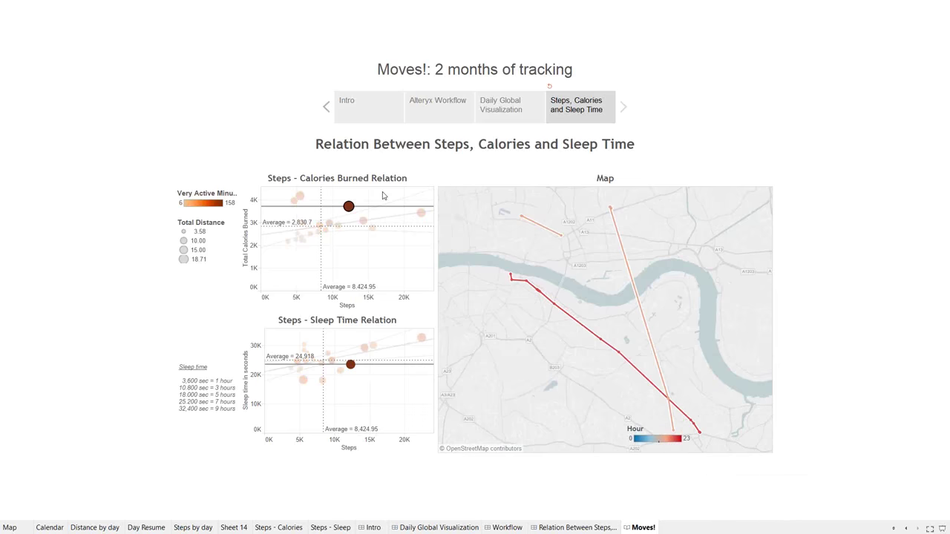
click(349, 208)
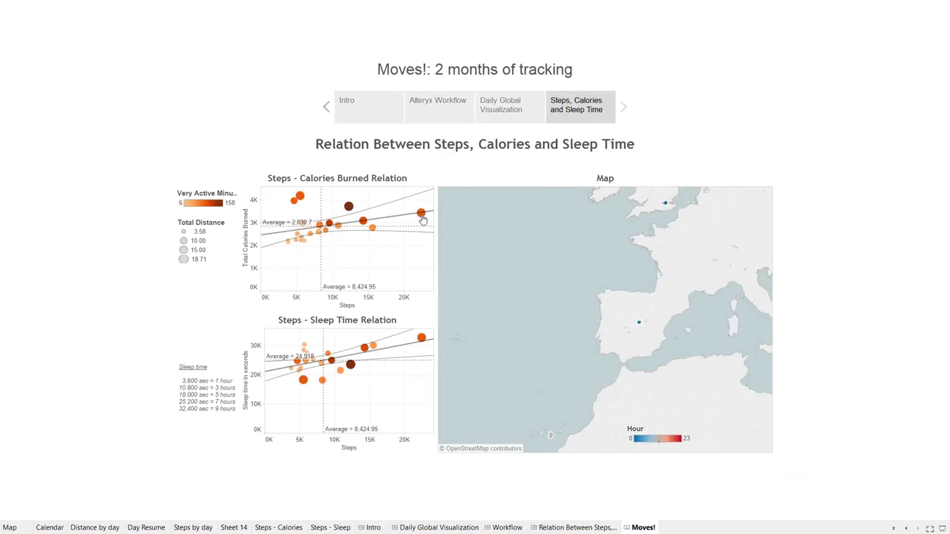
- Inspect the 19 July mark in the Steps - Sleep Time chart, and briefly revisit the Daily Global Visualization story point
mouse_move(321, 367)
mouse_move(371, 362)
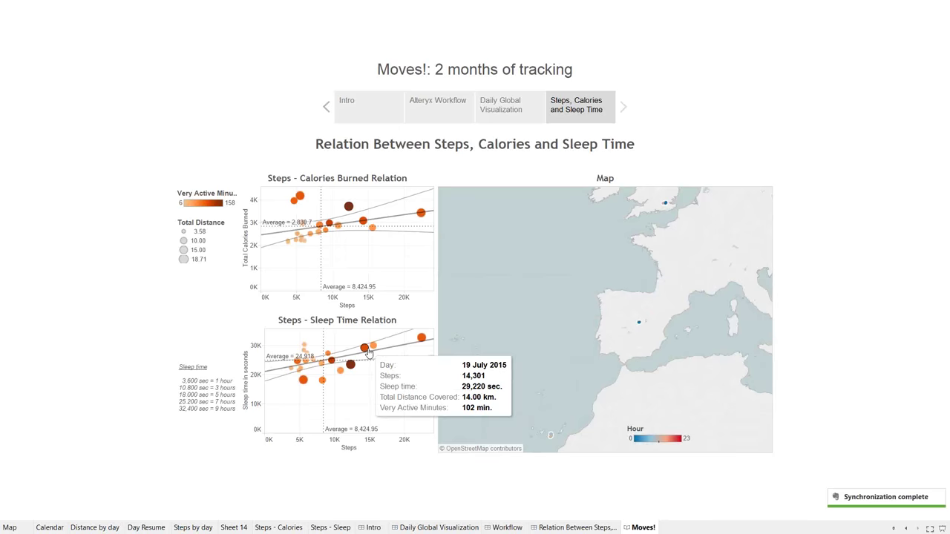
click(518, 117)
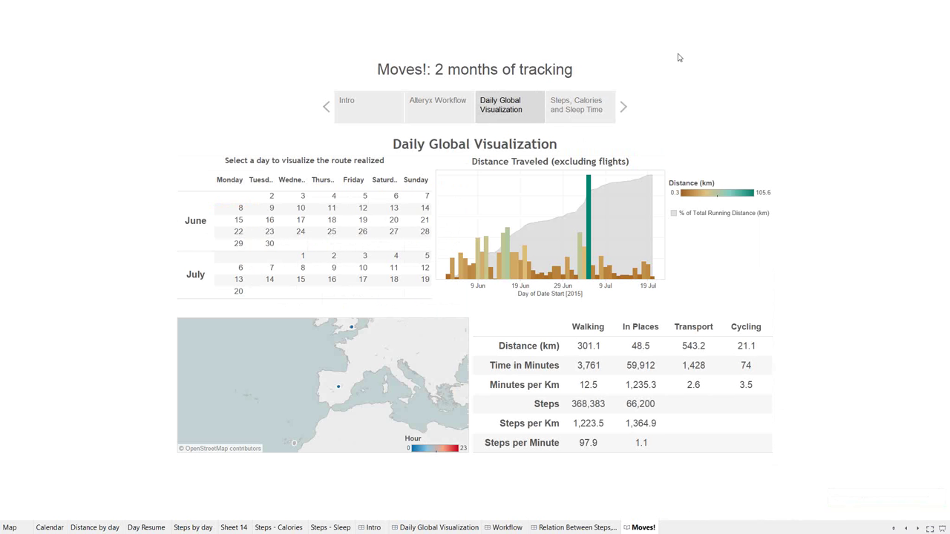
click(576, 108)
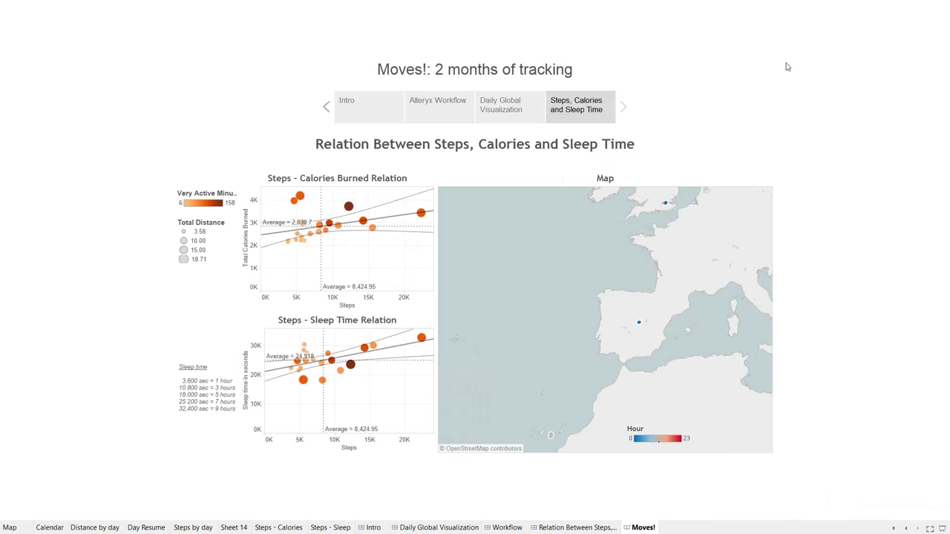
- Select and clear the 18 July and 8 July marks in turn in the Steps - Calories Burned chart
click(419, 215)
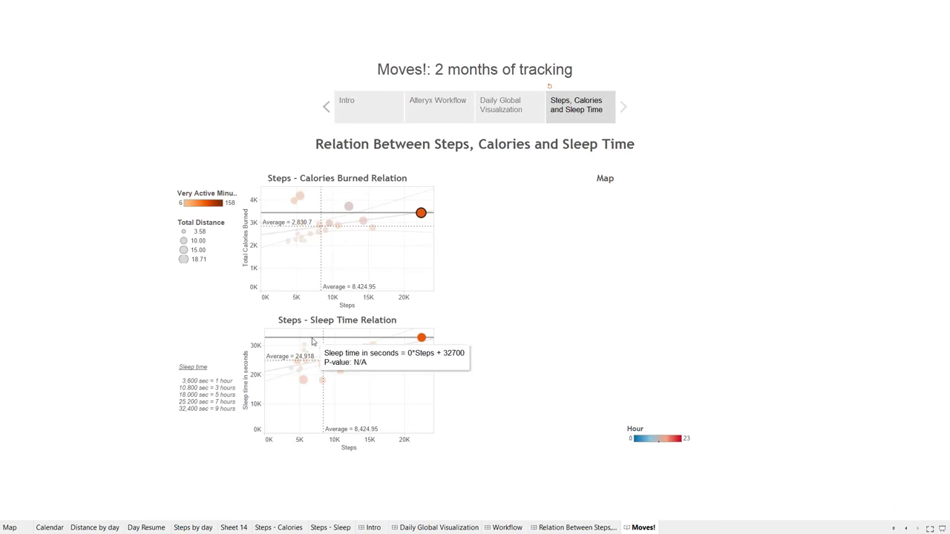
mouse_move(417, 225)
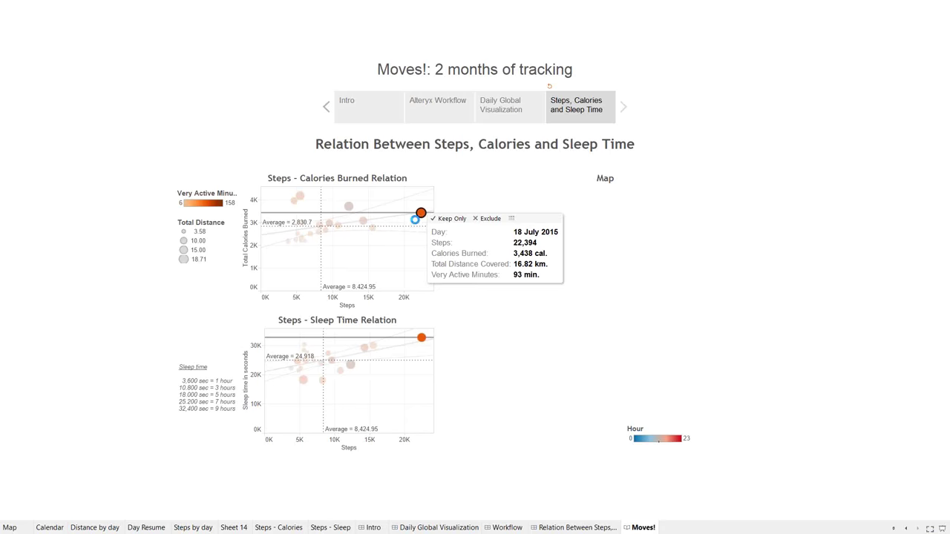
click(417, 225)
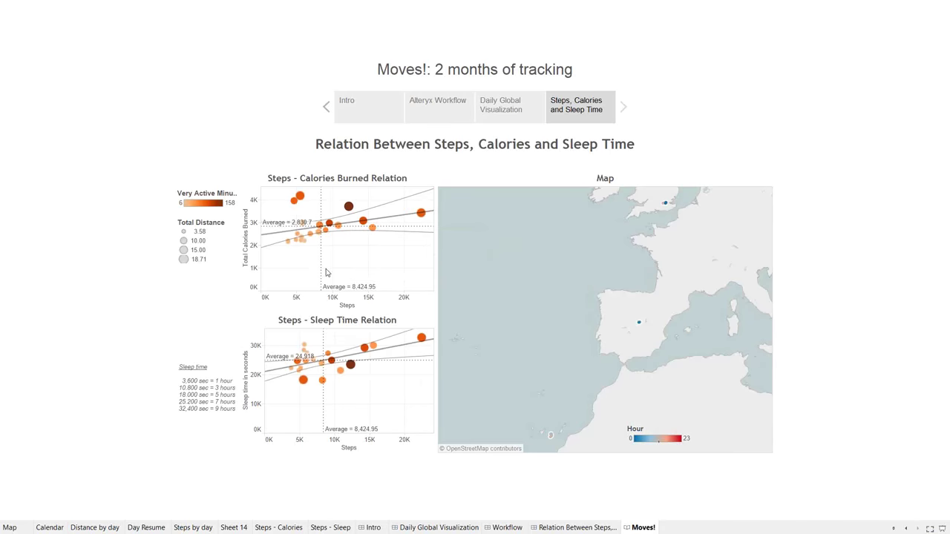
click(356, 225)
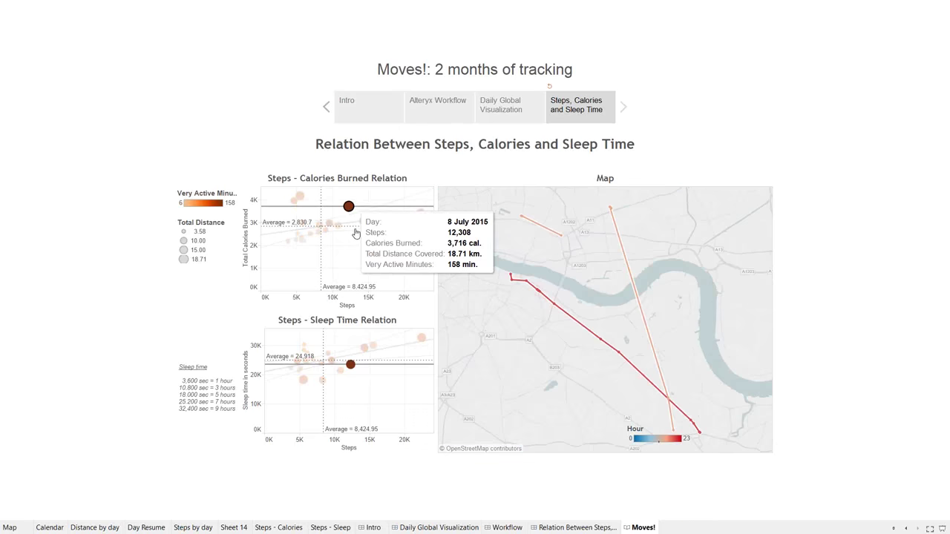
click(349, 209)
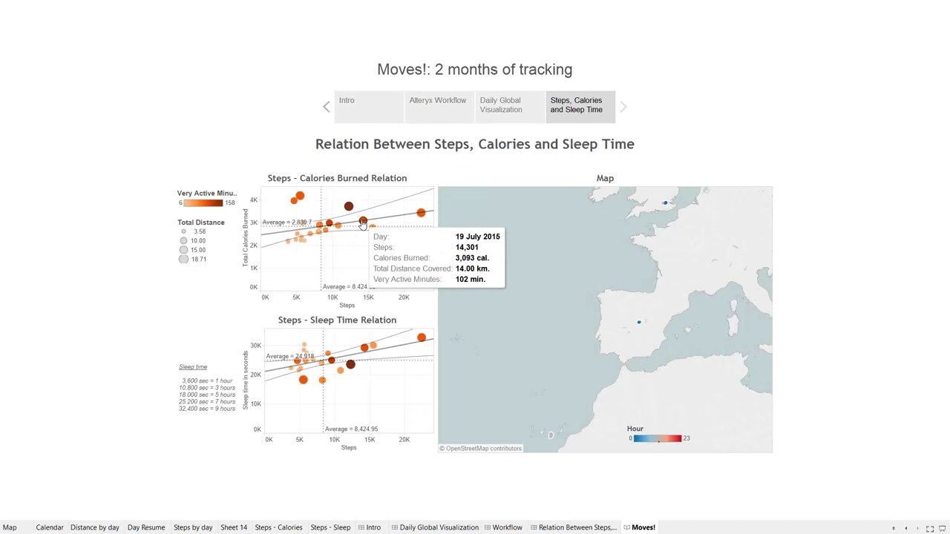
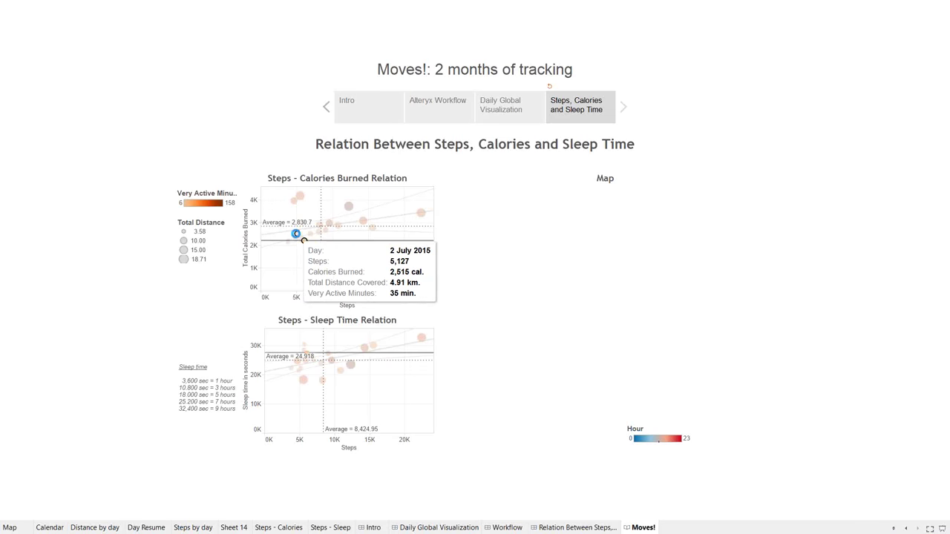
- Highlight a low-step day in the calories chart and 1, 19 and 18 July in the sleep-time chart, clearing the selection at the end
click(298, 237)
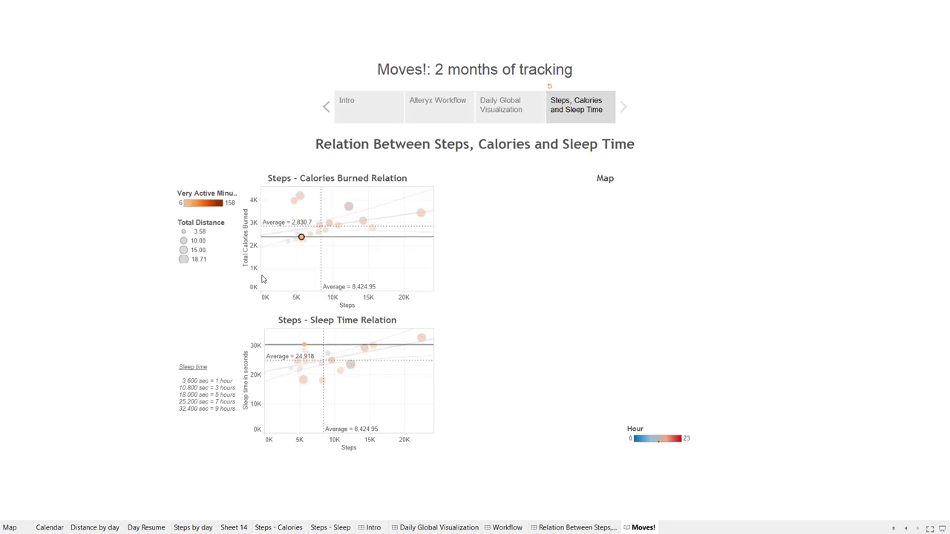
click(301, 238)
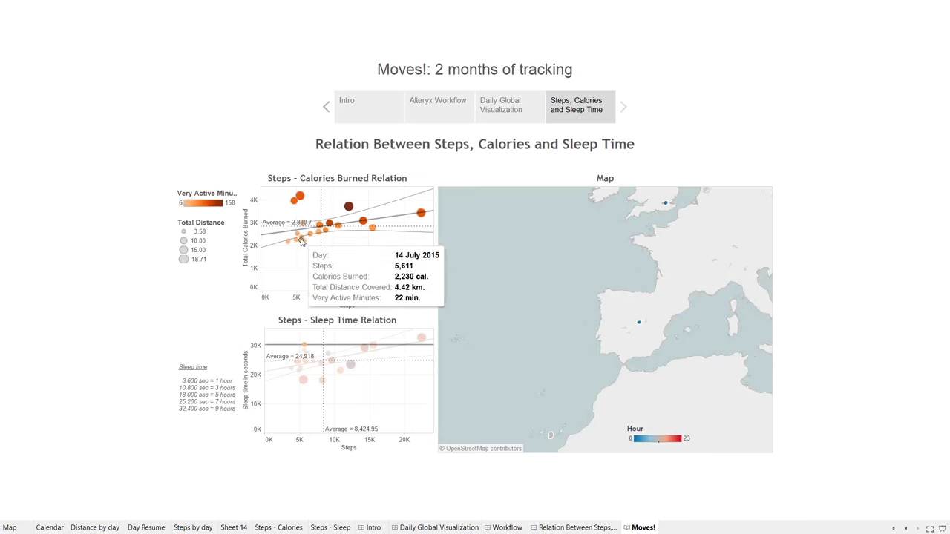
click(328, 354)
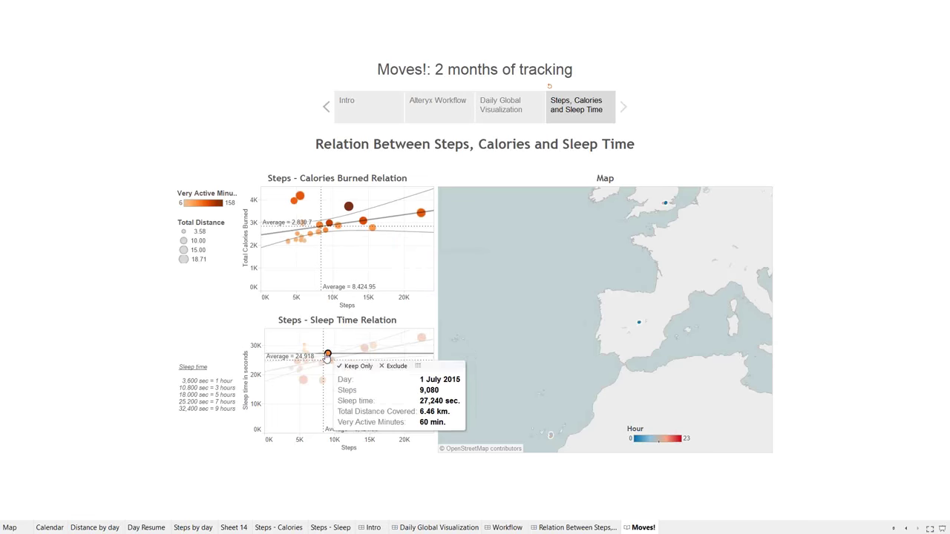
click(364, 348)
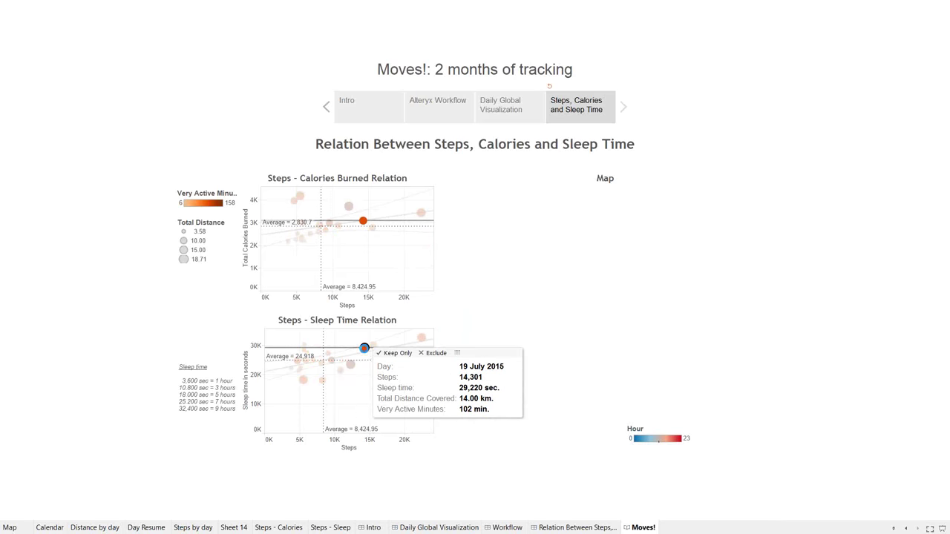
click(364, 349)
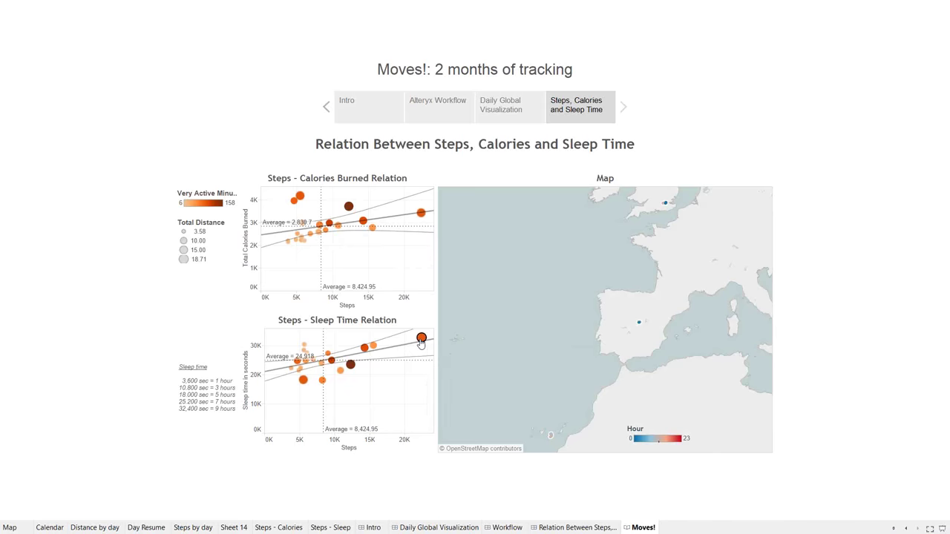
click(420, 339)
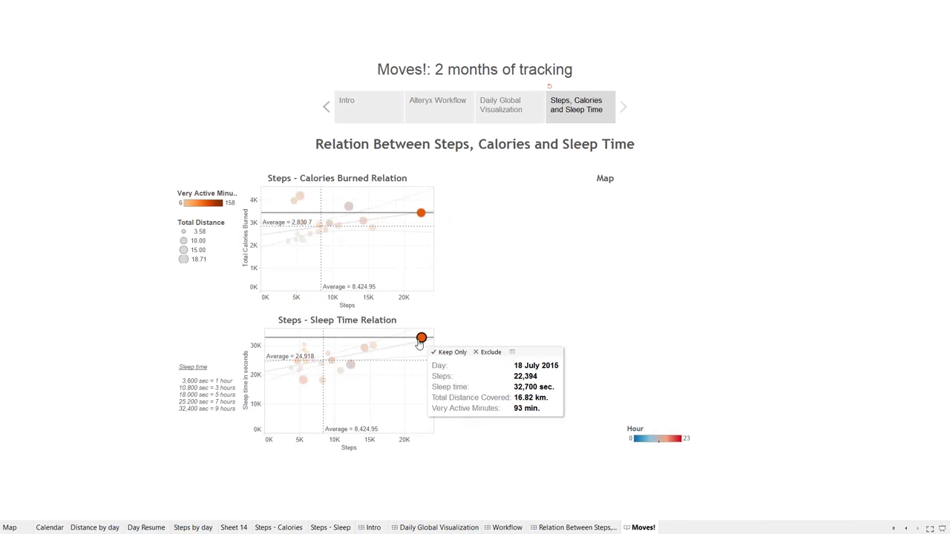
click(419, 342)
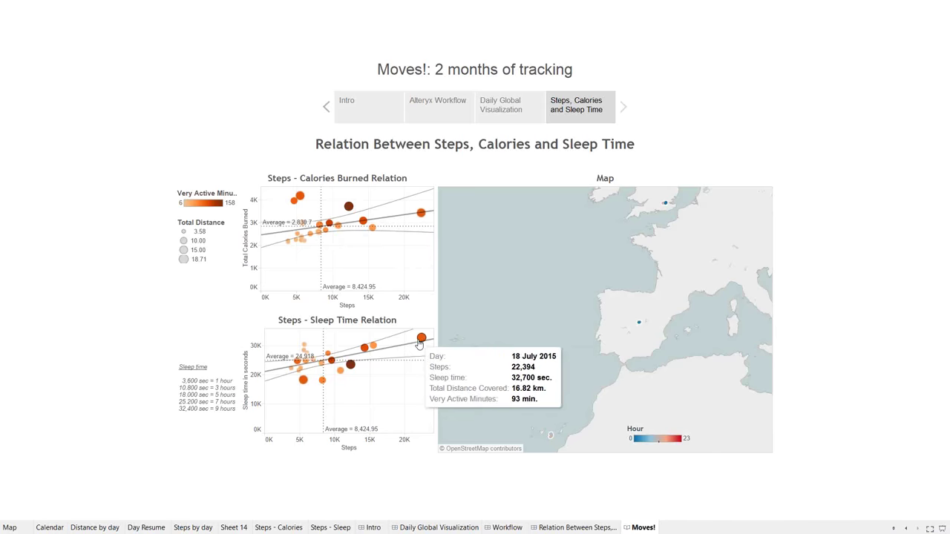
- Select the 8 July mark in the Steps - Sleep Time chart and compare it with the same day in the calories chart
mouse_move(351, 366)
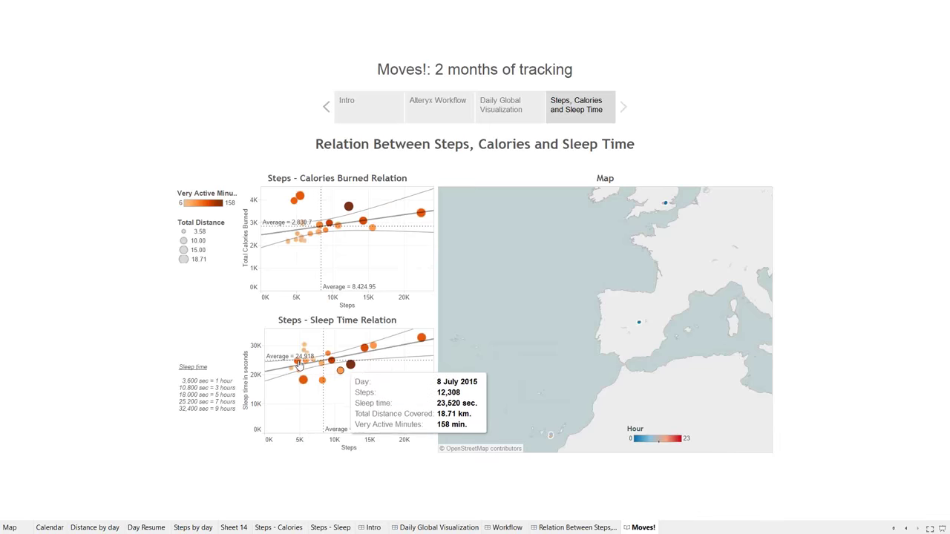
click(351, 365)
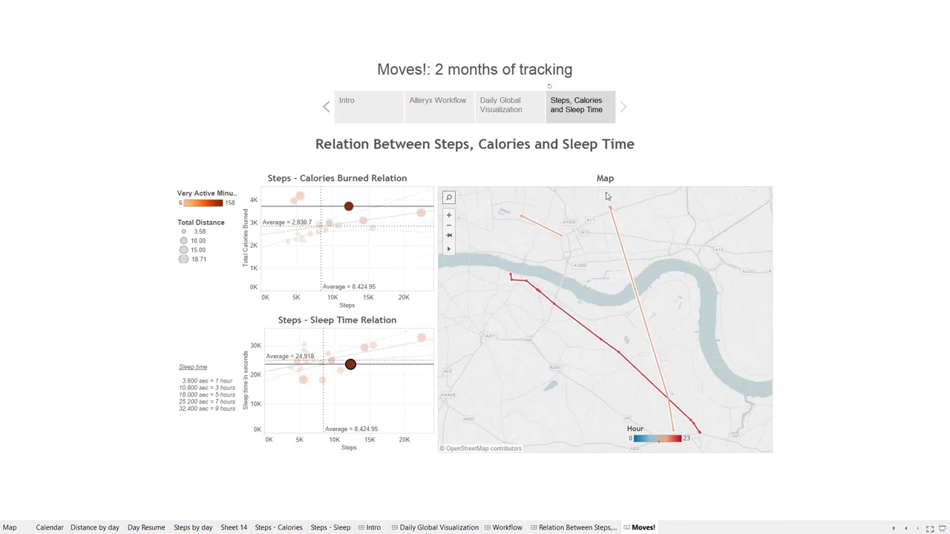
mouse_move(348, 212)
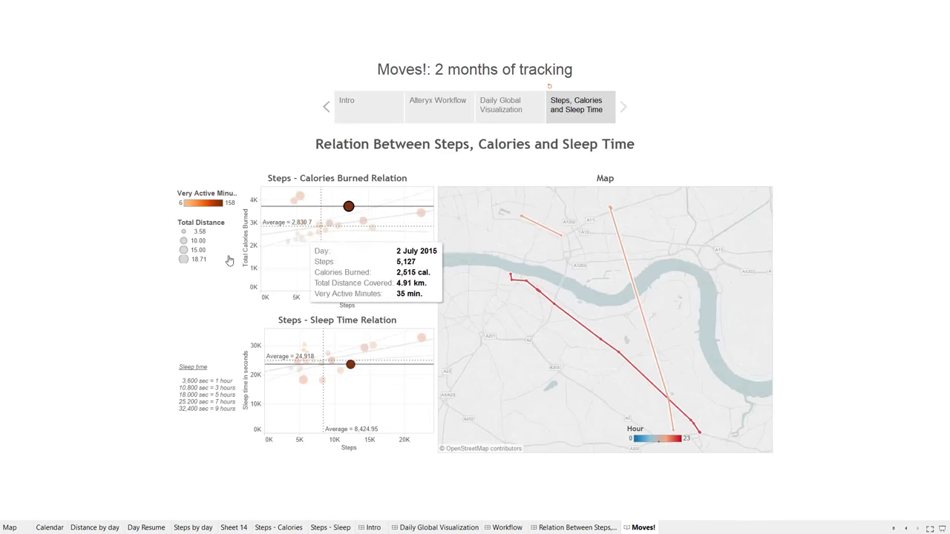
mouse_move(350, 367)
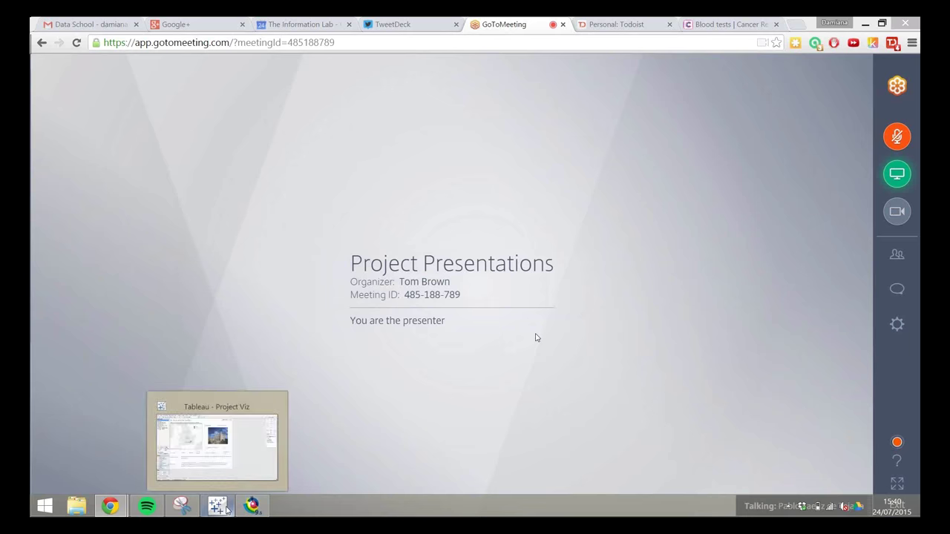
- Switch to the Moves workflow with the nearest-castle analysis in Alteryx Designer
mouse_move(253, 507)
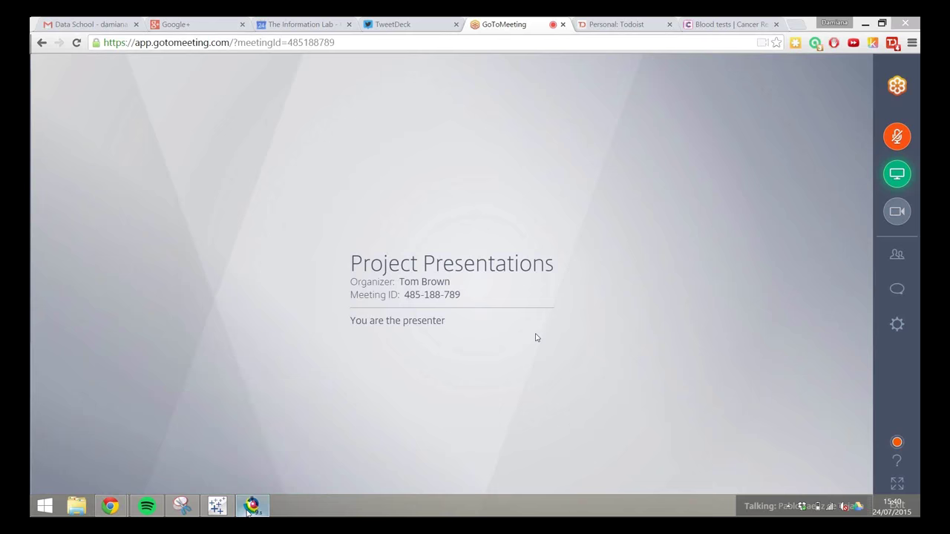
key(alt+Tab)
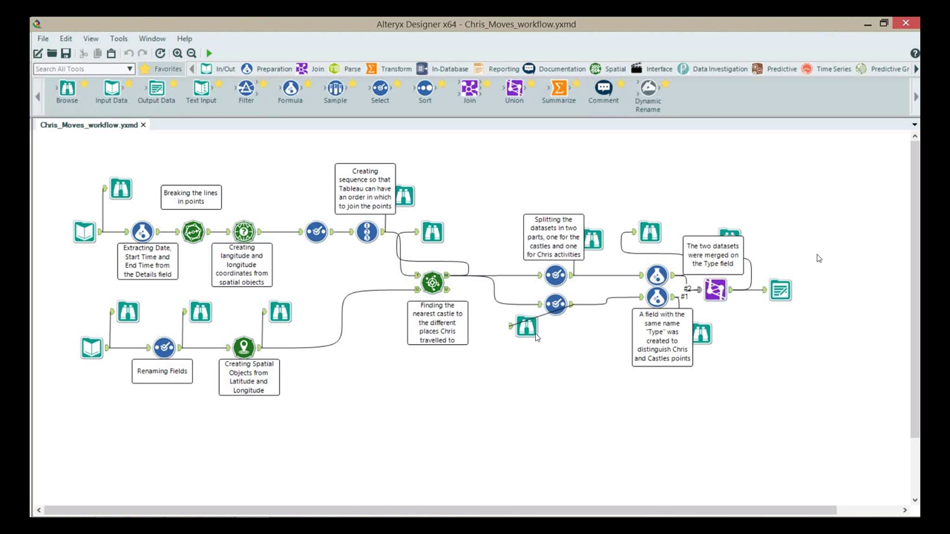
- Select the input and Browse tools at the start of the activity branch and of the castle_V.csv branch
click(84, 217)
click(121, 188)
click(101, 236)
click(85, 201)
click(101, 243)
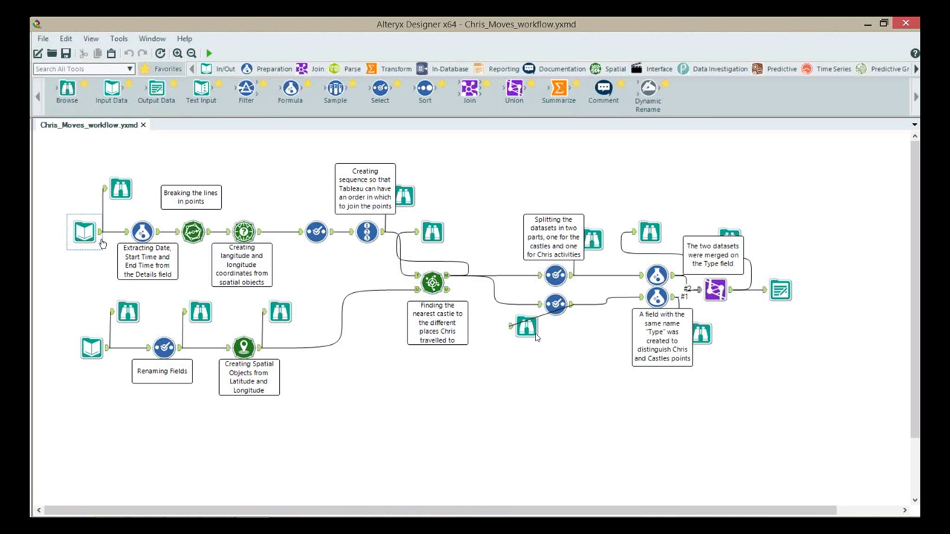
click(76, 333)
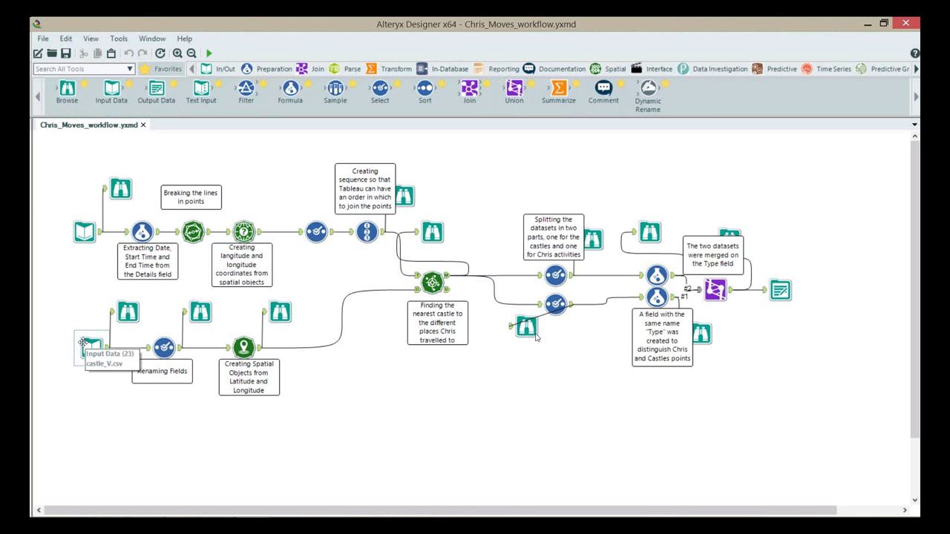
click(140, 313)
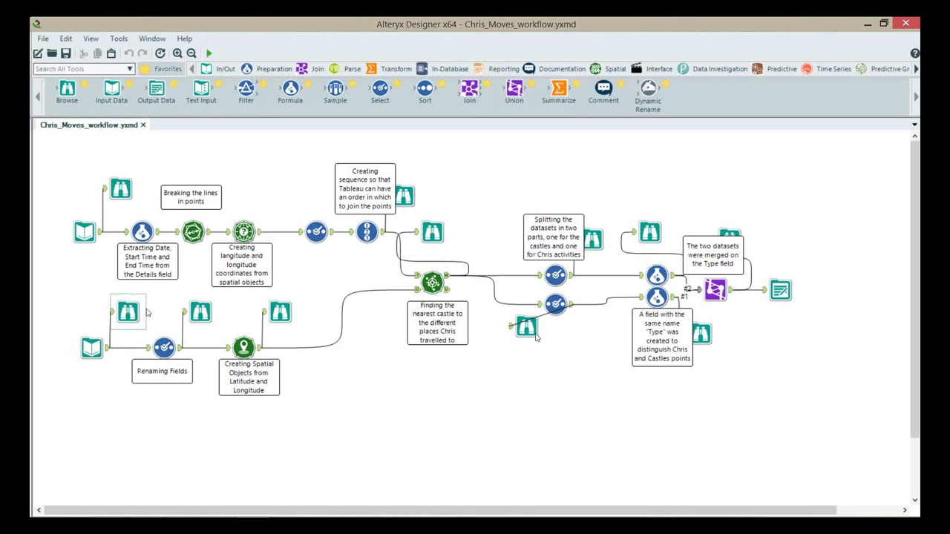
- Select the line-splitting, coordinate-creating and sequence-creating tools in turn along the activity branch, clearing the selection at the end
click(170, 309)
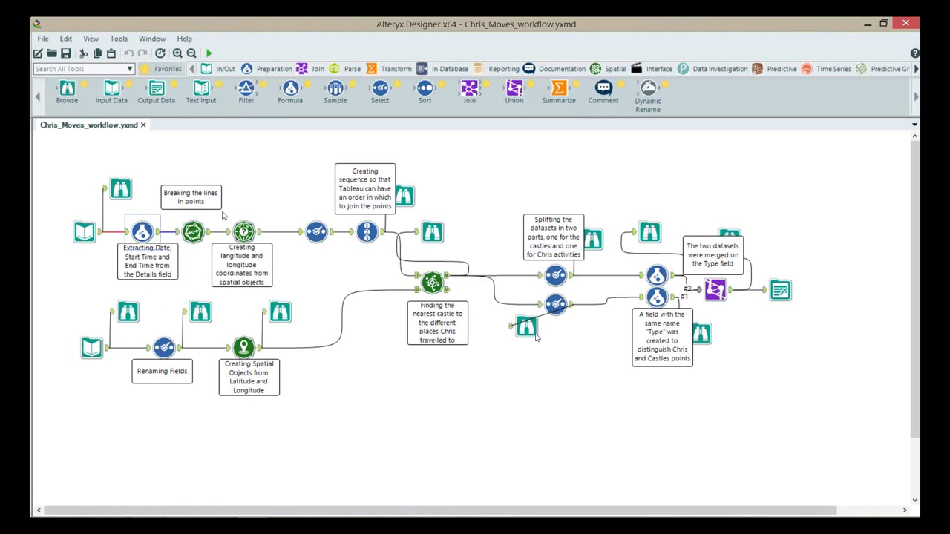
click(194, 227)
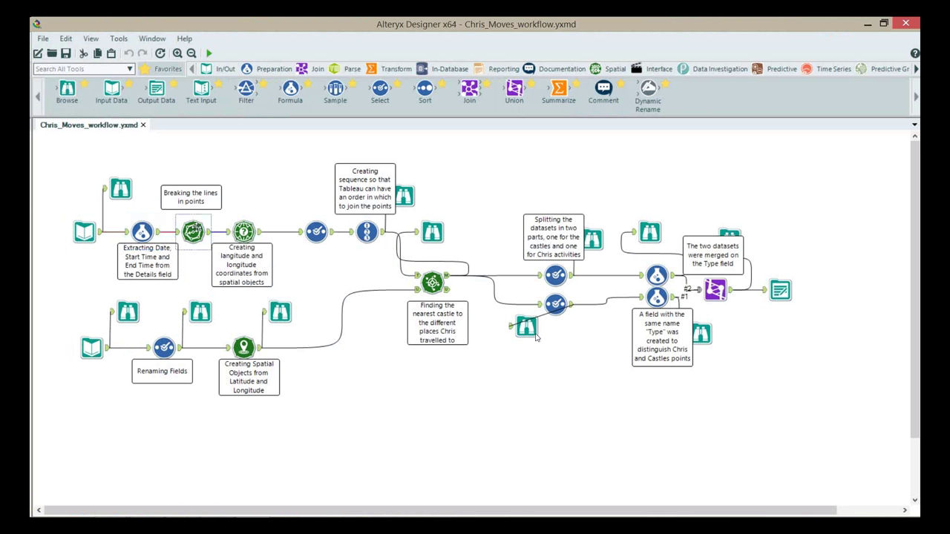
click(245, 229)
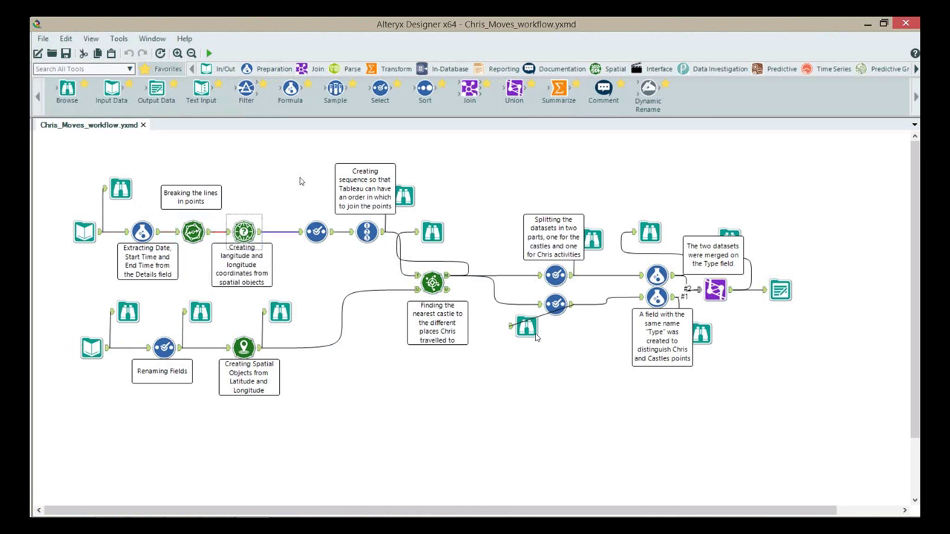
click(365, 230)
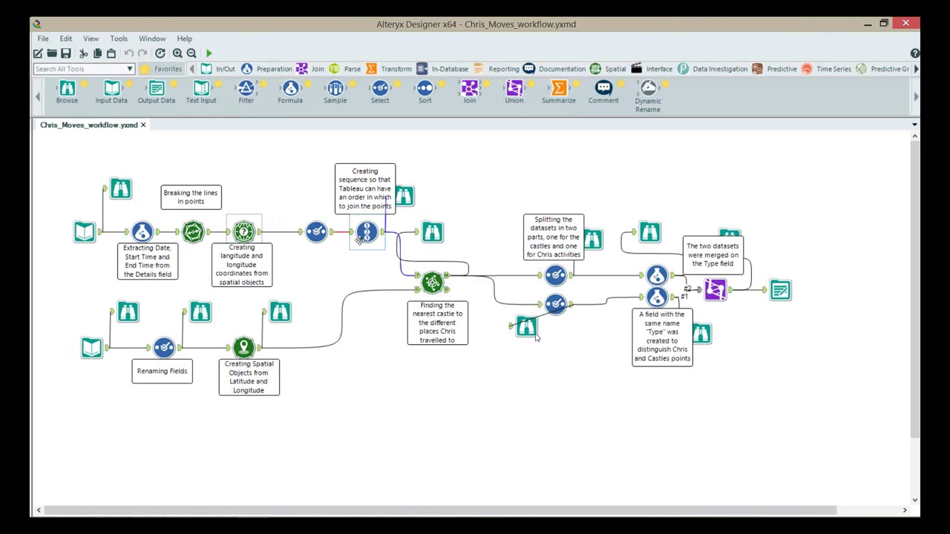
click(468, 190)
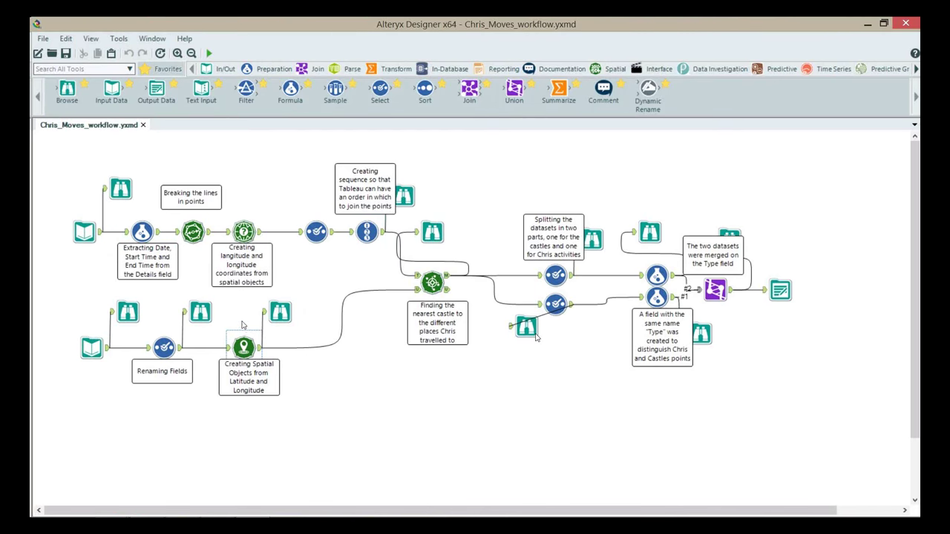
- Select the castle branch's tool that creates spatial objects and the two Select tools that split the matched data into castles and activities
click(244, 347)
click(556, 304)
click(555, 275)
click(564, 318)
click(559, 280)
click(601, 255)
- Select the two Type Formula tools, the Union and the output tool in turn, then clear the selection
click(656, 276)
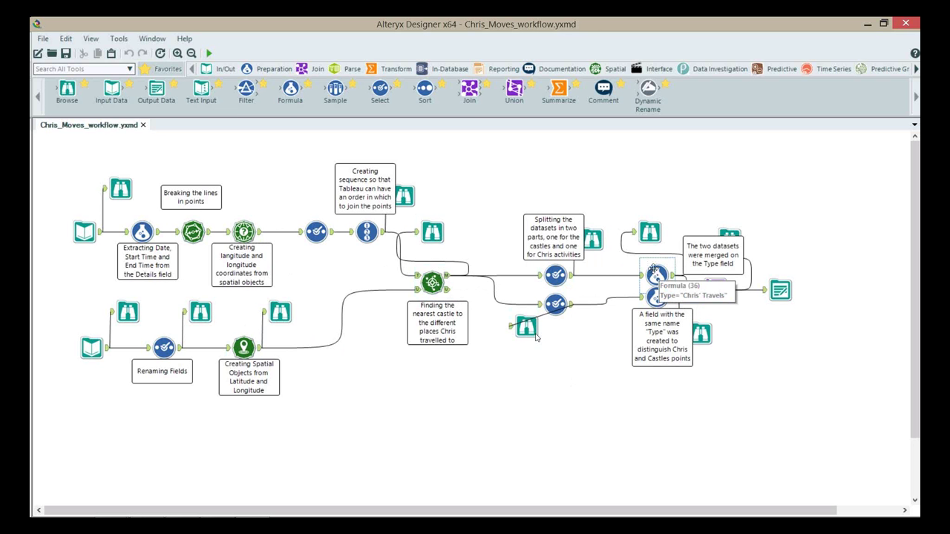
click(654, 296)
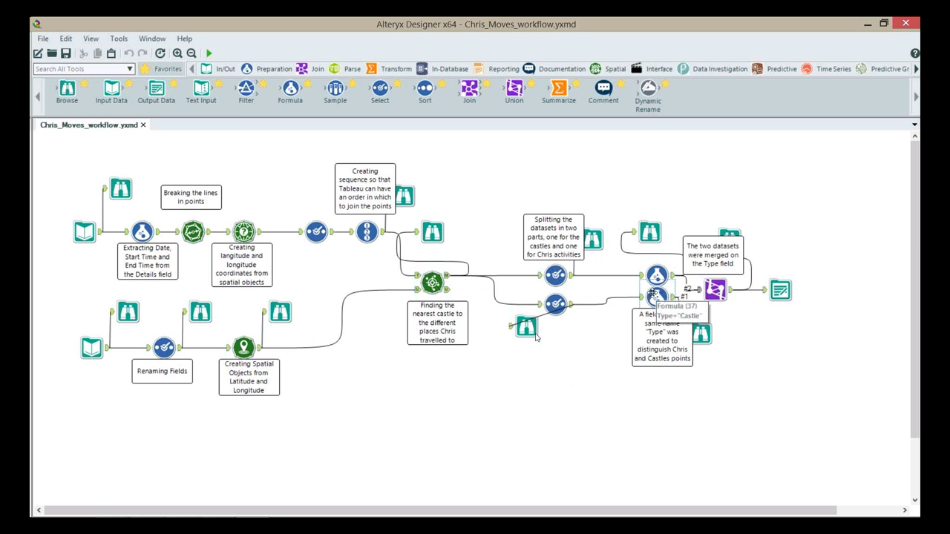
click(713, 289)
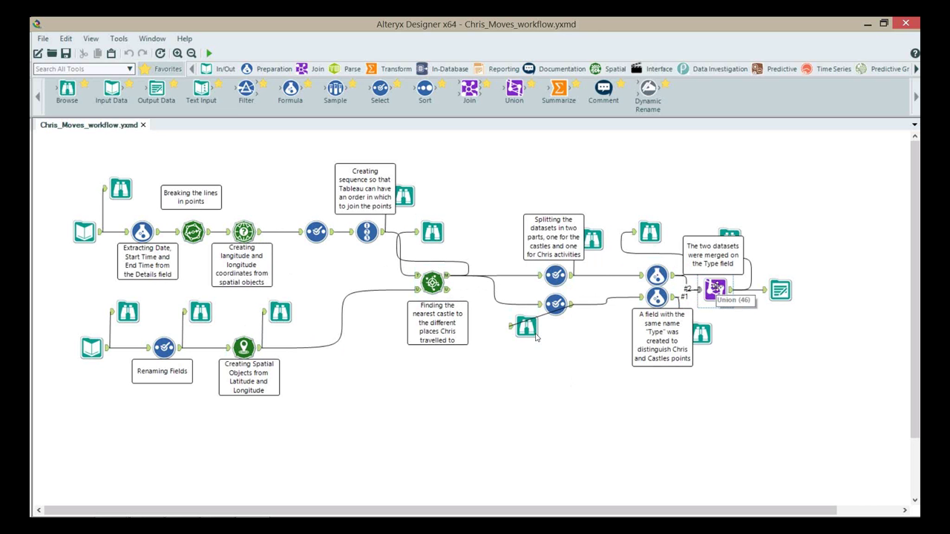
click(767, 291)
click(858, 256)
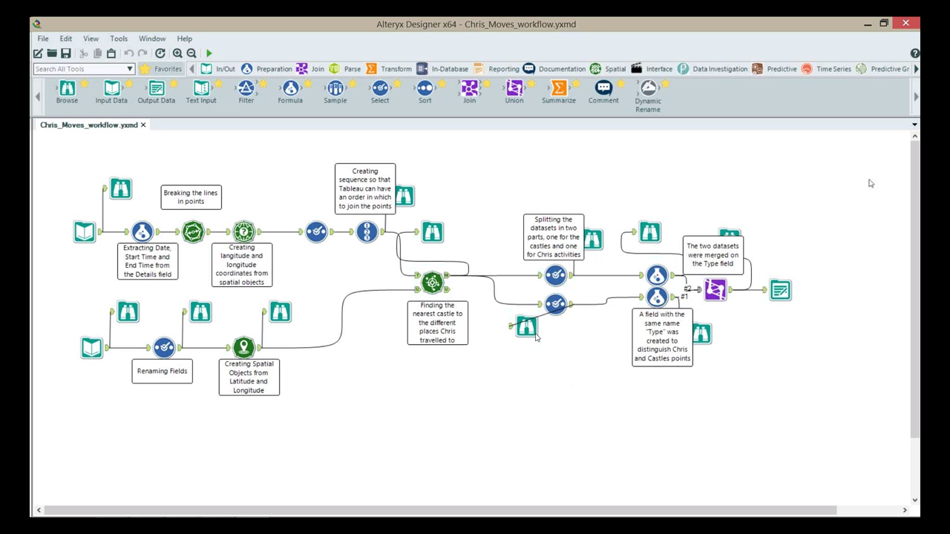
- Switch to the castles dashboard in Tableau, show it full screen and read the Tower of London's interesting fact and brief history
click(866, 25)
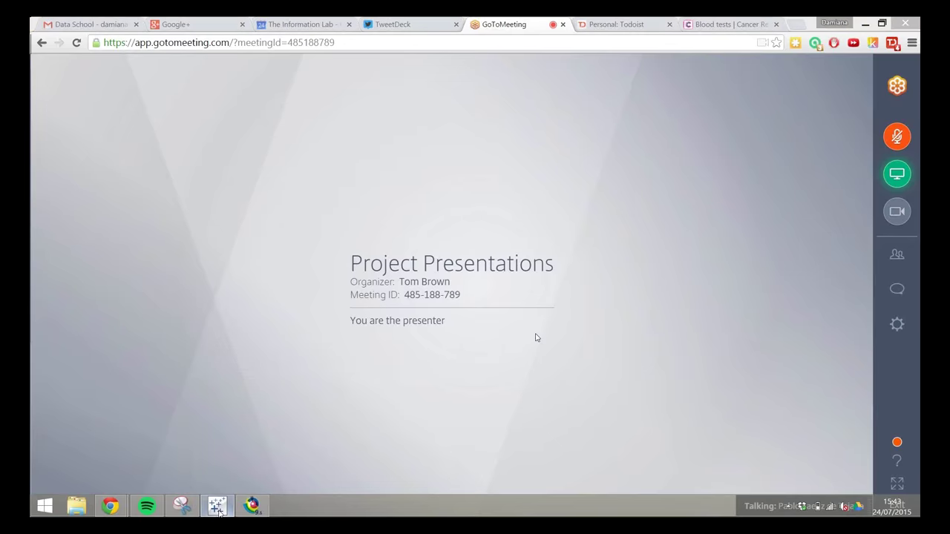
click(216, 506)
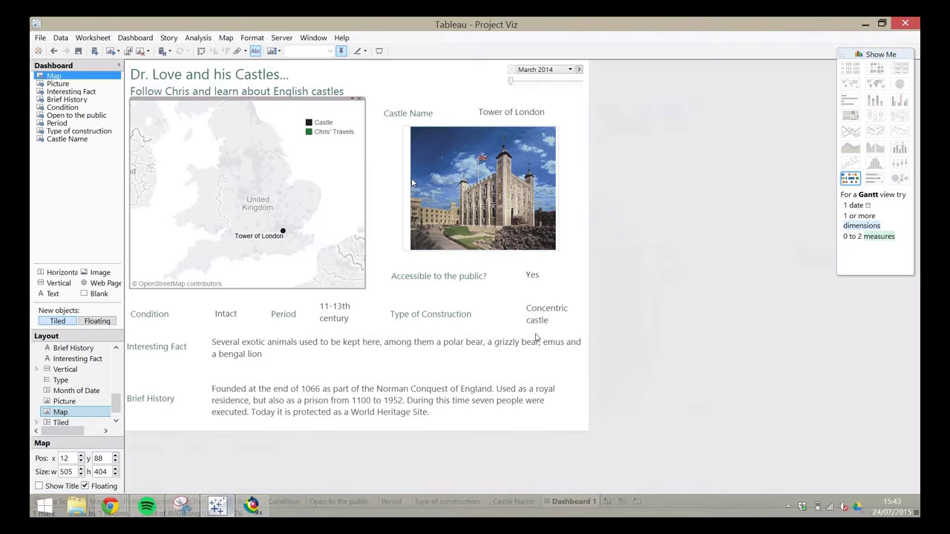
key(F11)
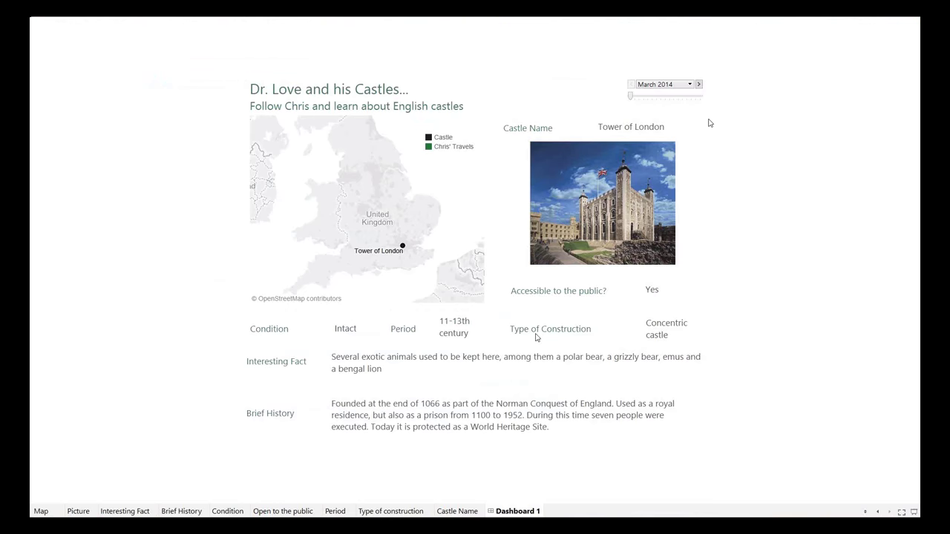
mouse_move(638, 135)
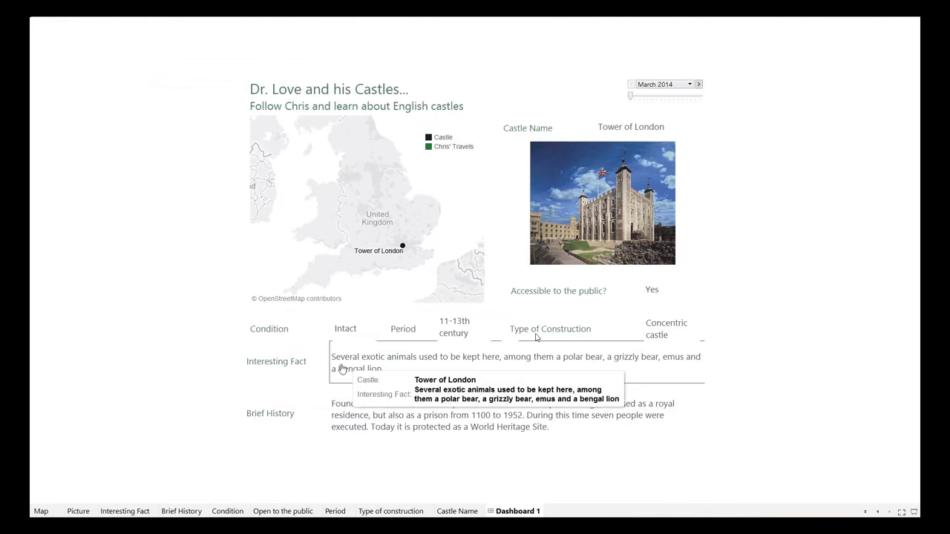
mouse_move(657, 381)
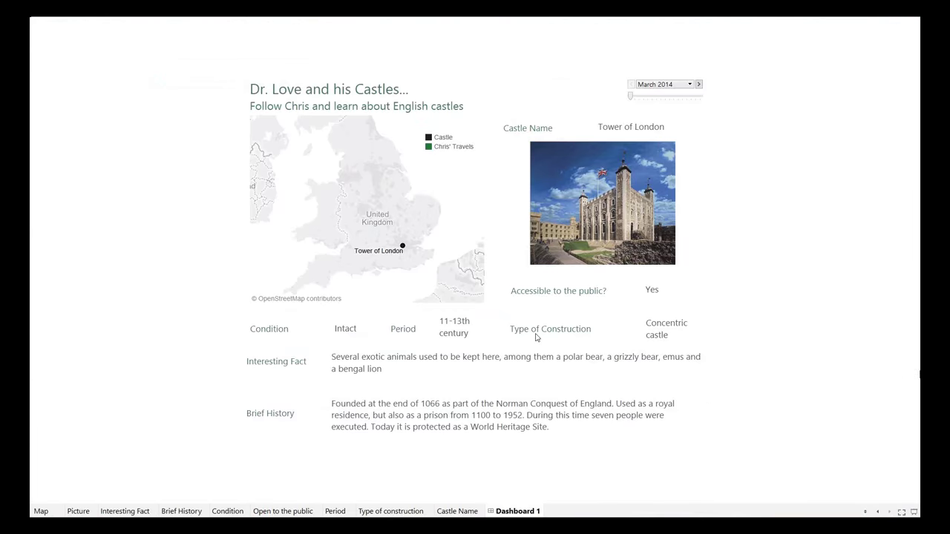
mouse_move(571, 431)
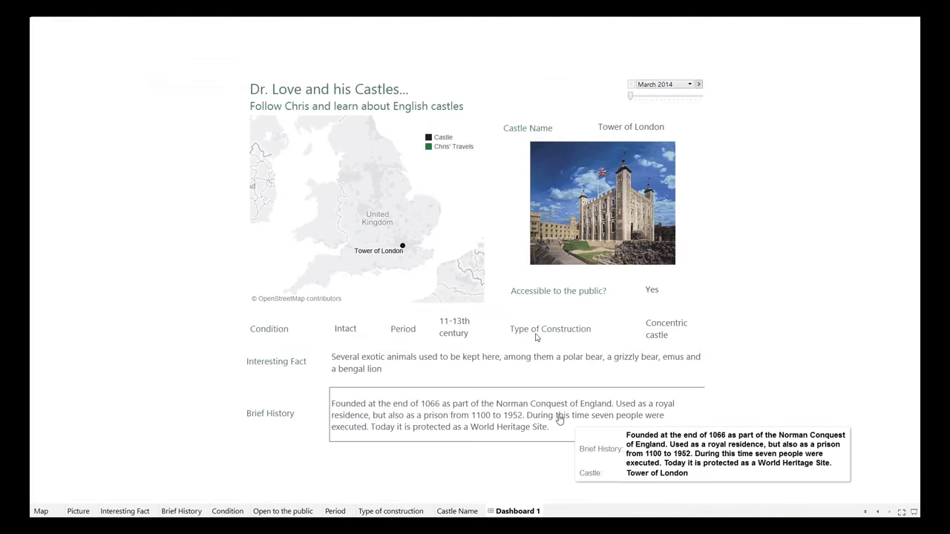
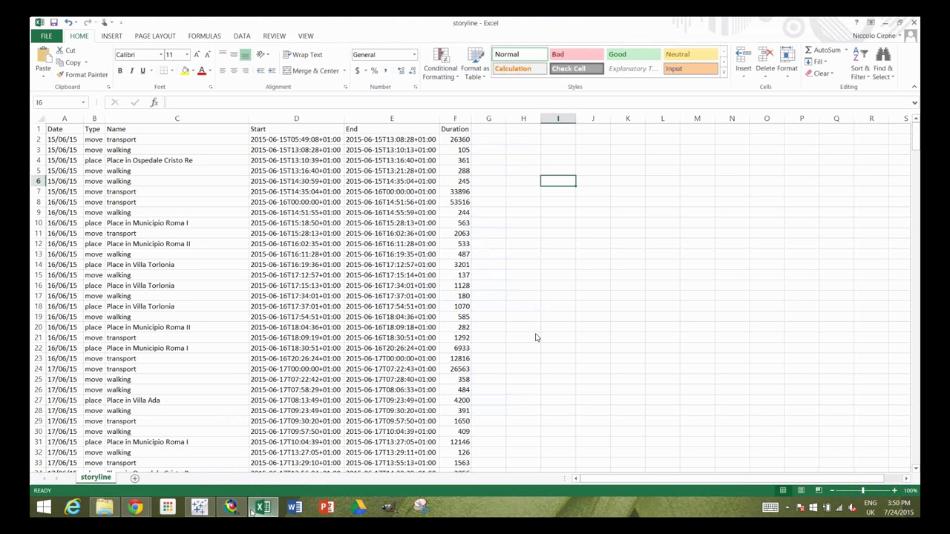
- Switch to the Dear Diary dashboard in Tableau and play its date animation in presentation mode
click(208, 507)
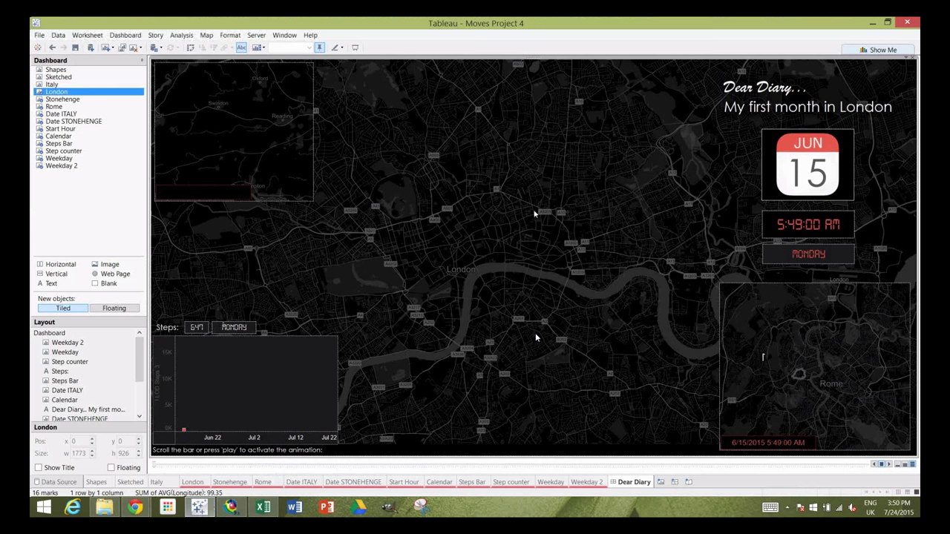
click(355, 47)
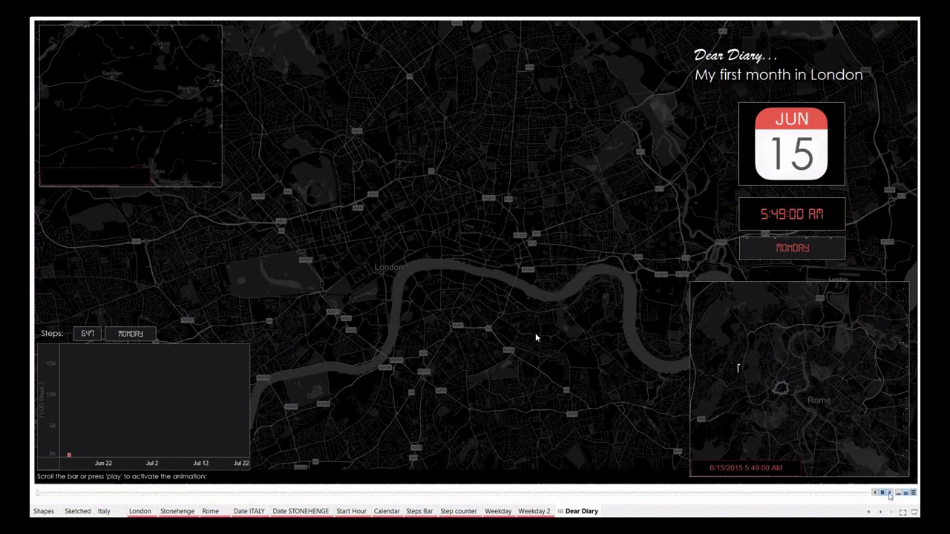
click(890, 492)
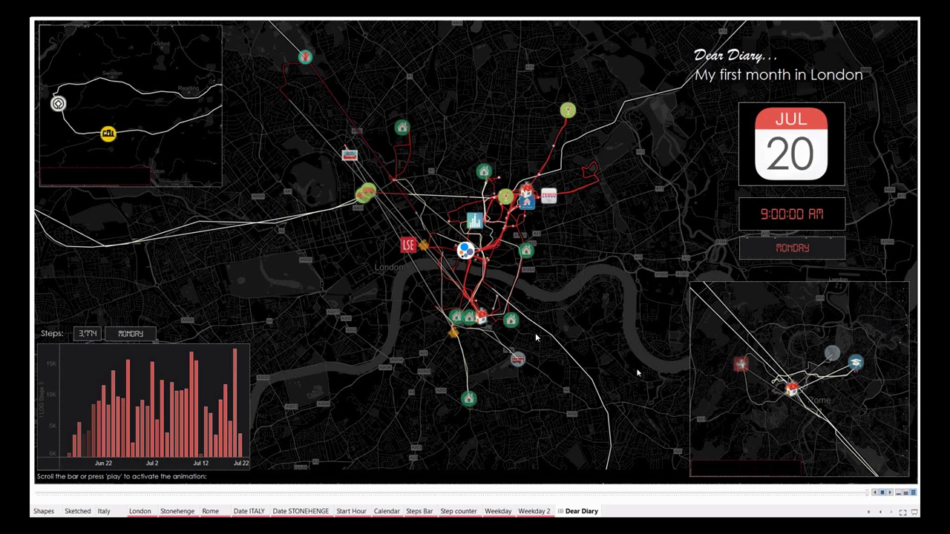
- Inspect the Tesco and Tower Hamlets location marks on the London map and leave presentation mode
mouse_move(399, 134)
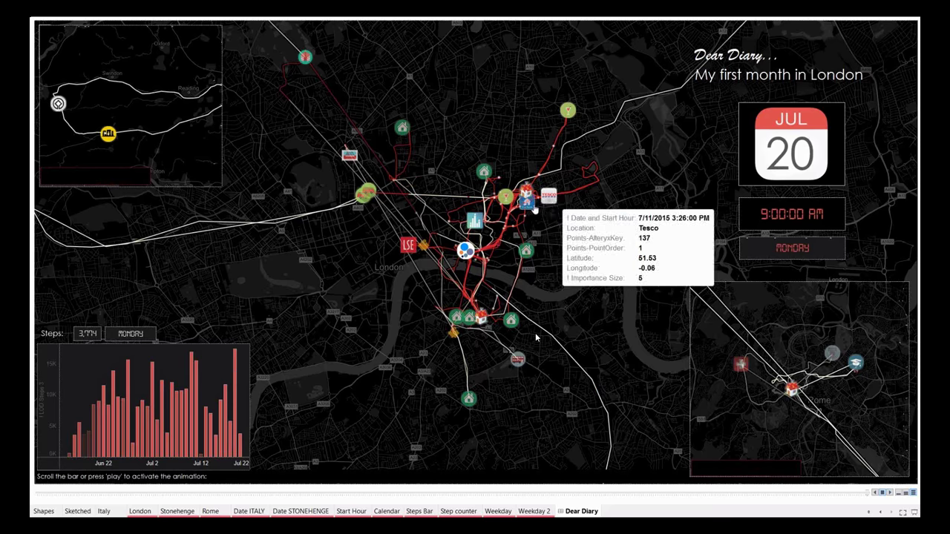
mouse_move(525, 199)
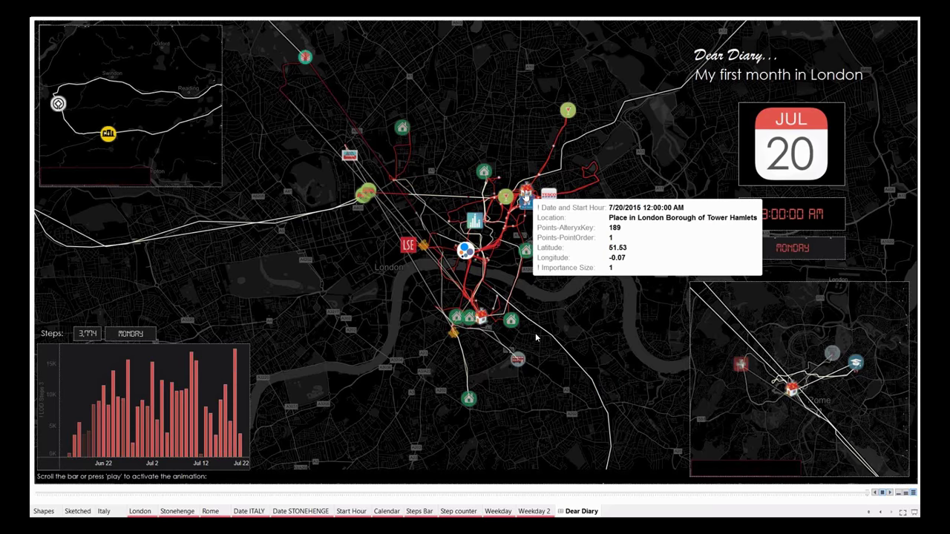
mouse_move(553, 151)
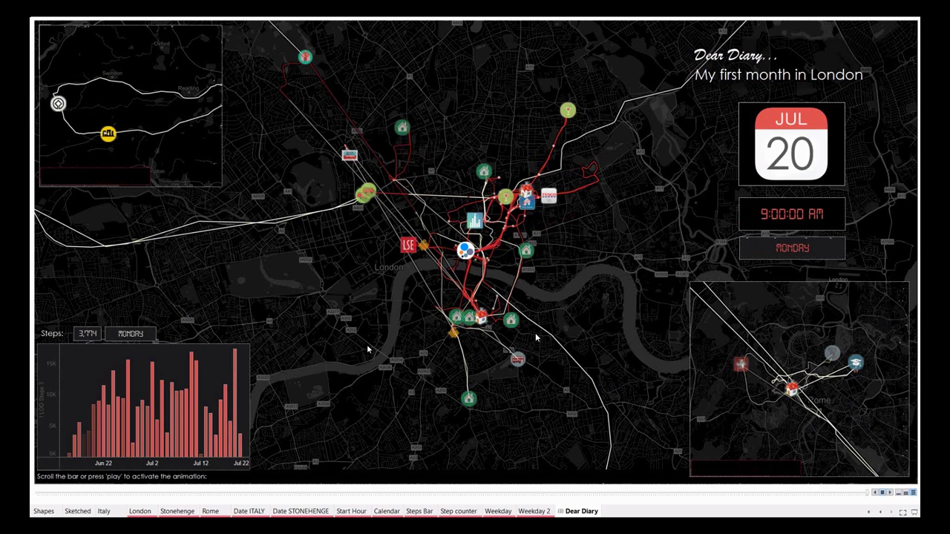
key(Escape)
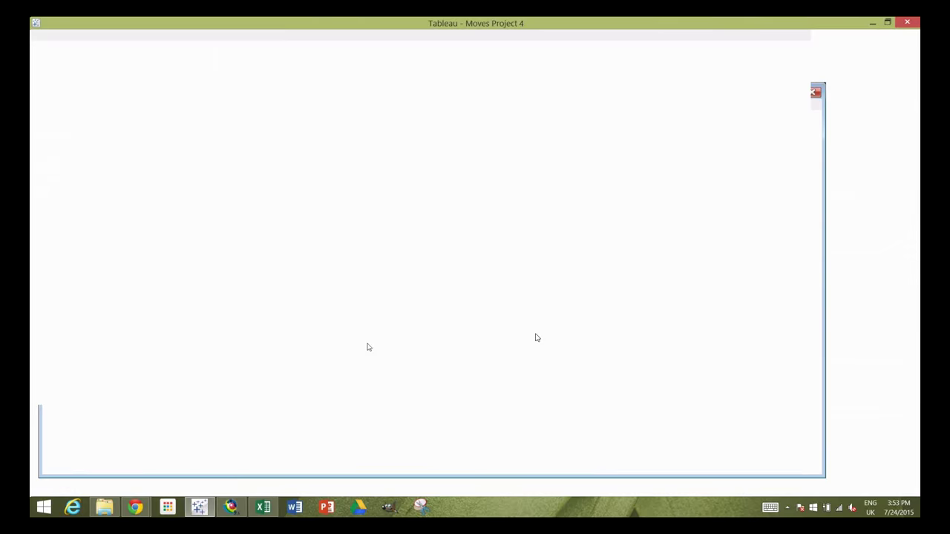
- Switch to the Moves Project Clean workflow in Alteryx Designer and examine the location list in the personal locations input's preview
key(alt+Tab)
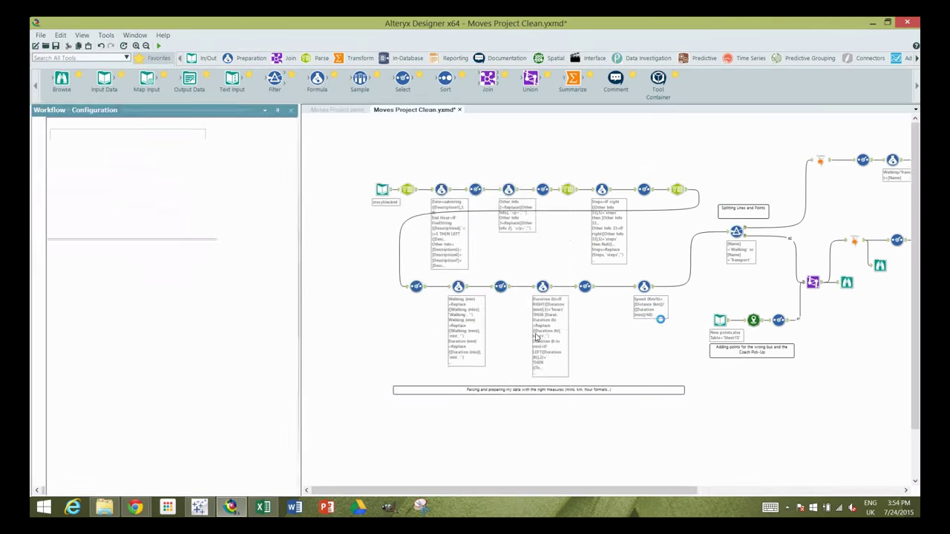
scroll(171, 371, down, 3)
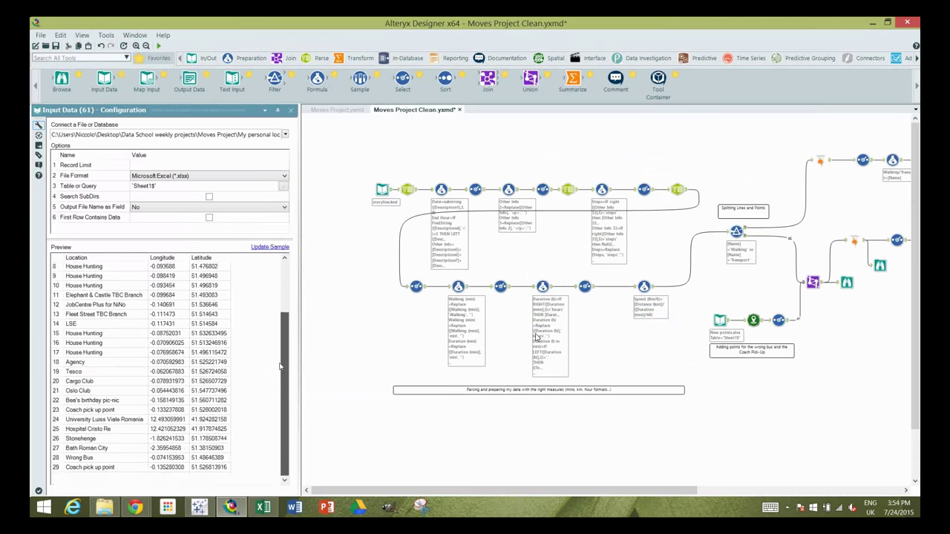
scroll(170, 371, up, 3)
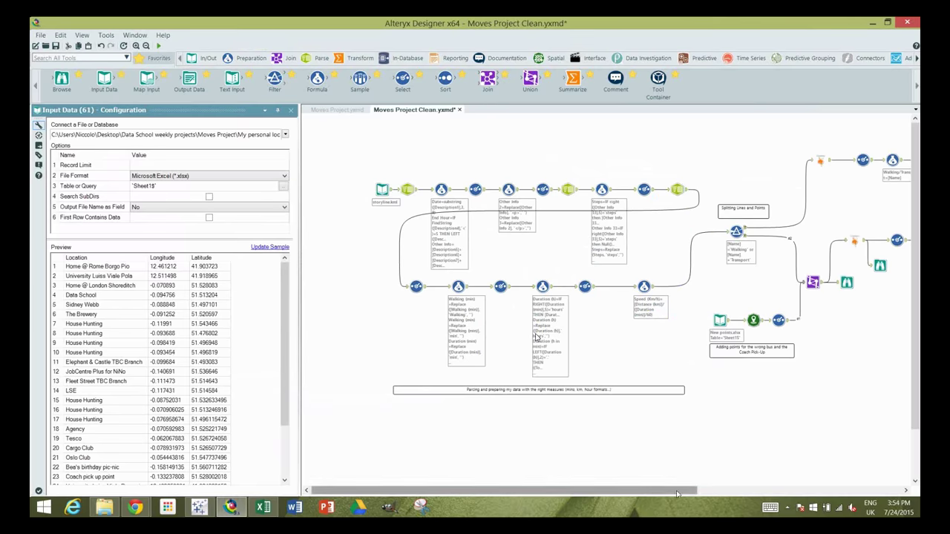
- Examine the Importance expression in the Formula tool that sizes the shapes for Tableau, clearing the selection at the end
drag(676, 493, 865, 490)
click(535, 336)
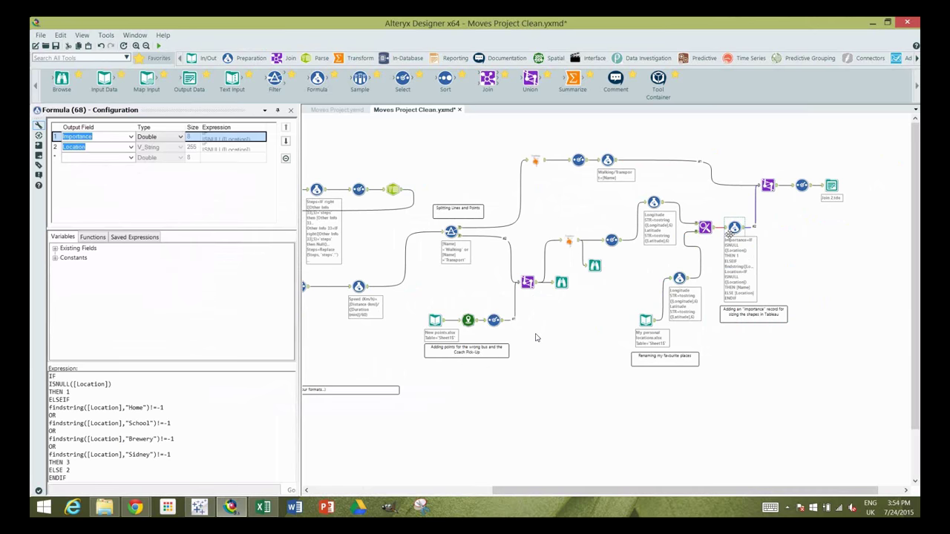
click(584, 442)
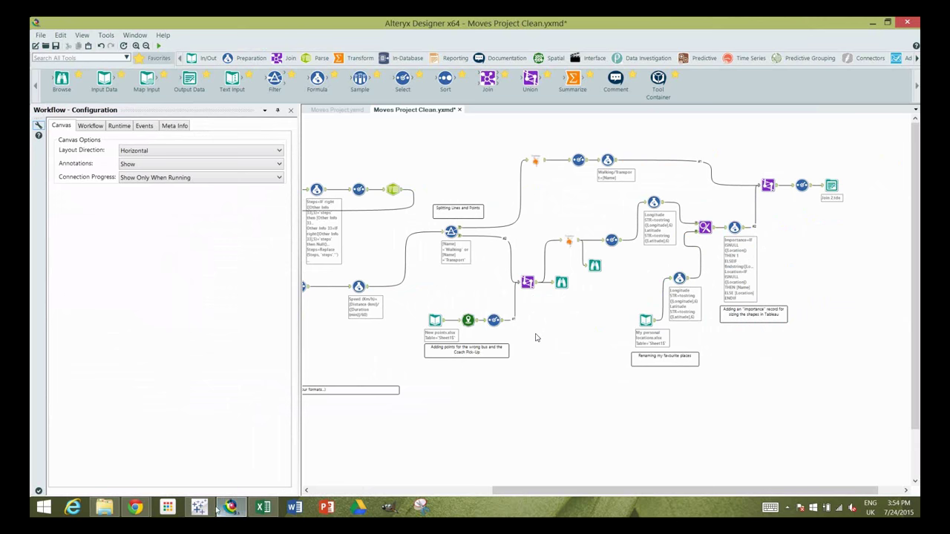
- Open the London sheet in Tableau and examine the shapes assigned to each Location value, closing the shape editor at the end
click(217, 510)
mouse_move(215, 509)
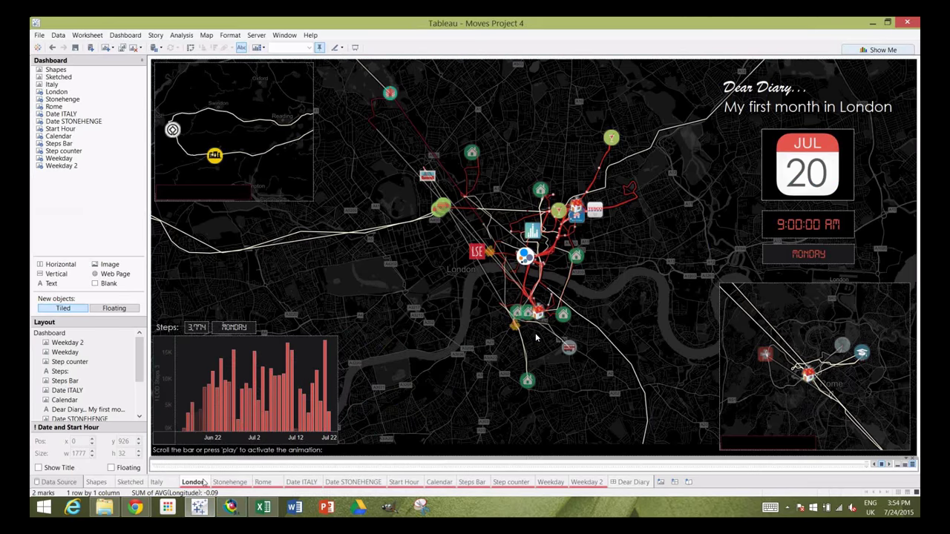
click(194, 482)
click(204, 266)
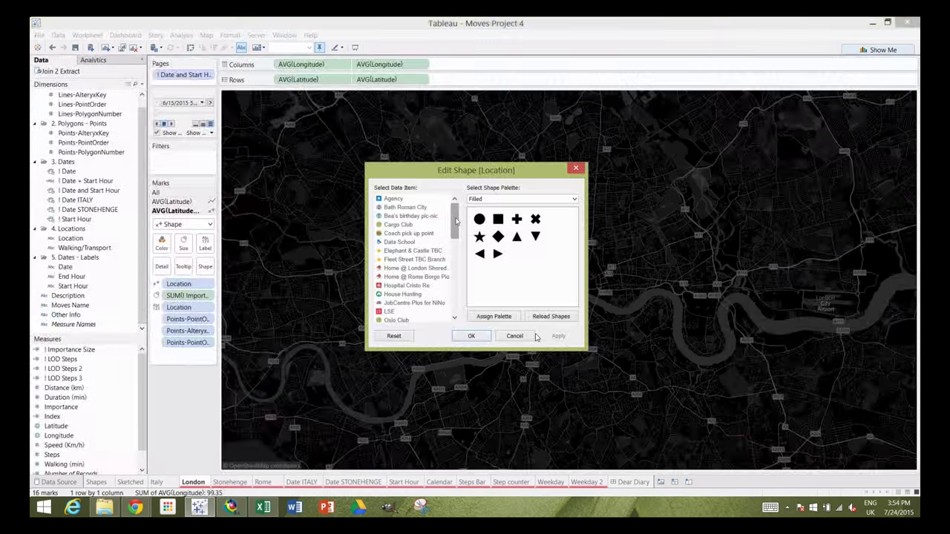
mouse_move(454, 208)
mouse_down()
mouse_move(452, 239)
mouse_move(452, 221)
mouse_up()
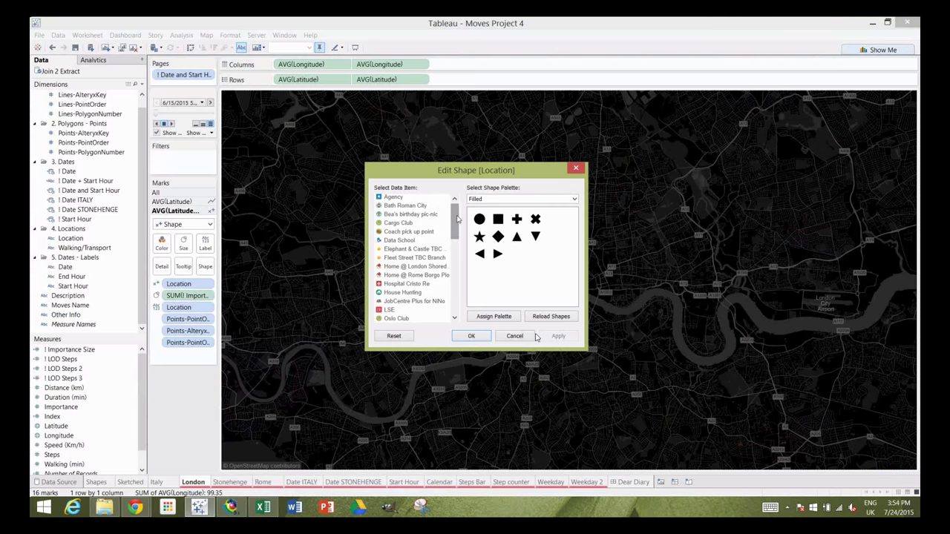
scroll(430, 252, down, 5)
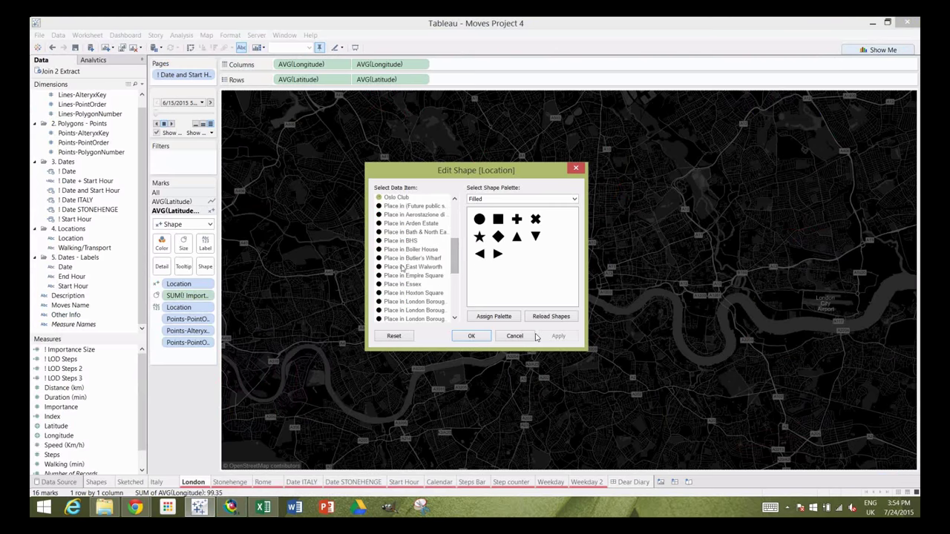
click(469, 336)
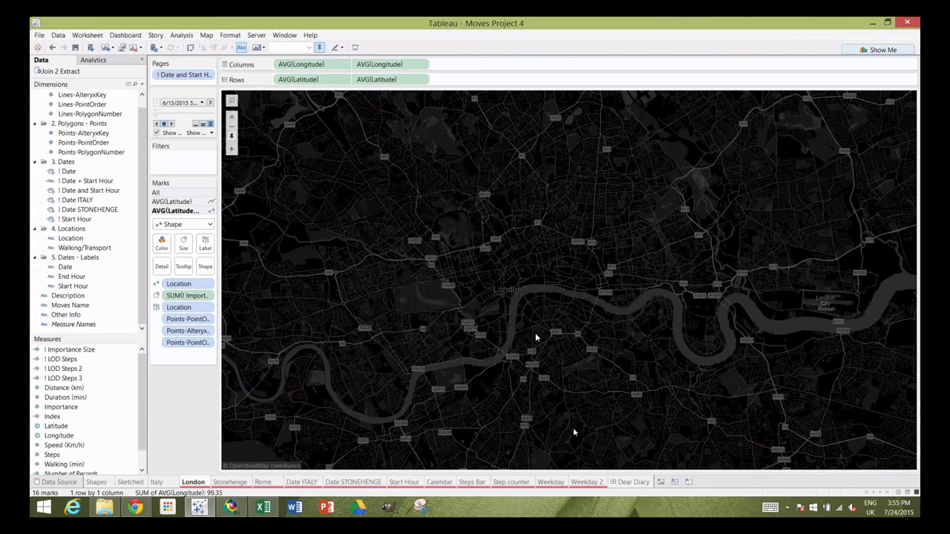
- Restore the Tableau window to its smaller size and return to the Dear Diary dashboard
click(887, 23)
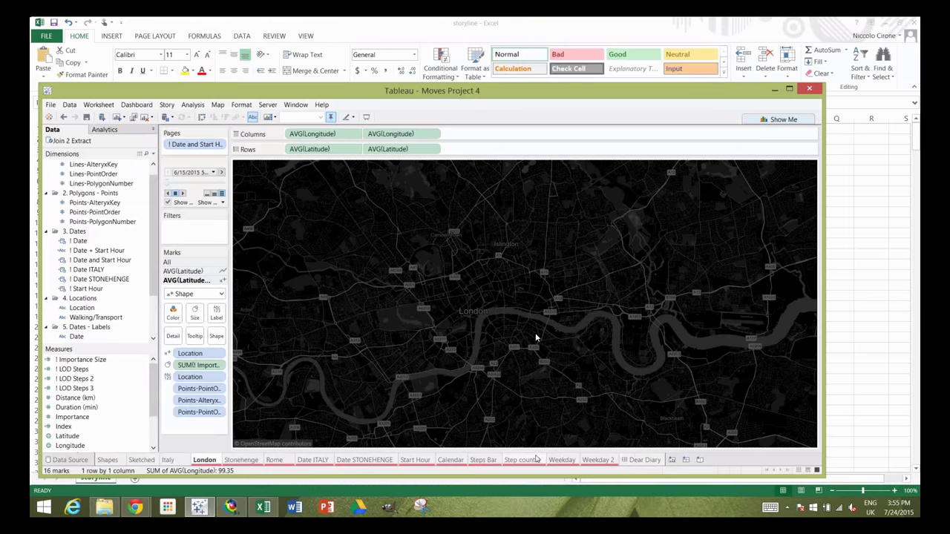
click(642, 459)
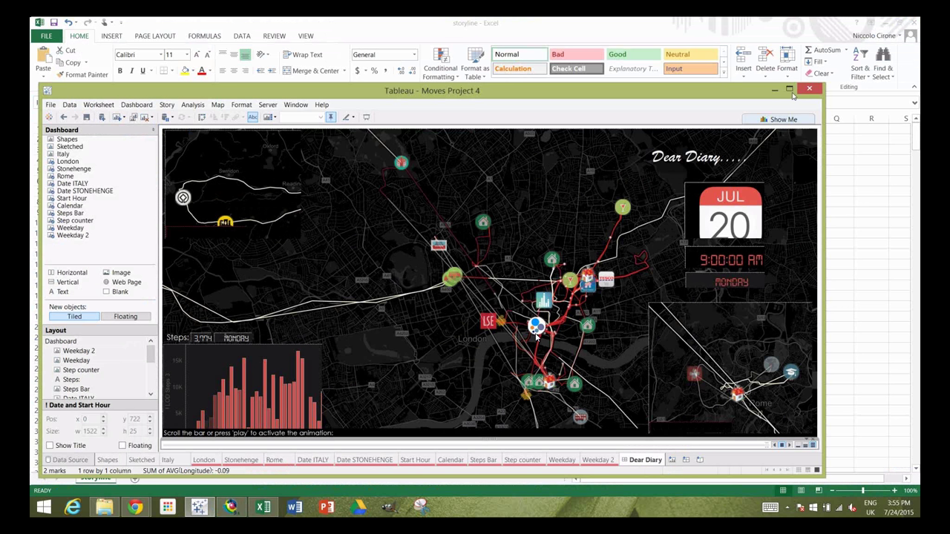
- Maximize the Tableau window with the Dear Diary dashboard
click(790, 91)
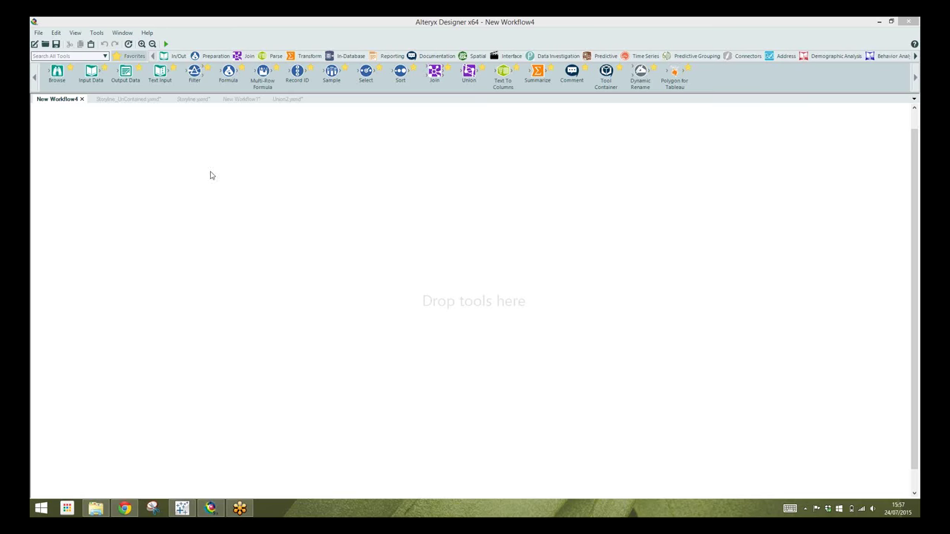
- Open the Storyline_UnContained workflow in Alteryx Designer and examine its branches from the storyline.kml input through to the final union
click(115, 98)
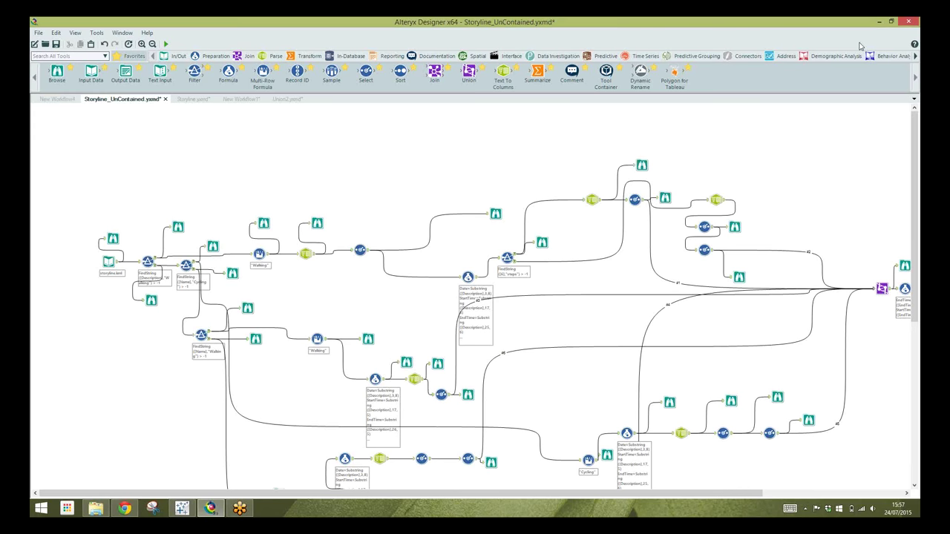
click(863, 106)
scroll(100, 261, up, 4)
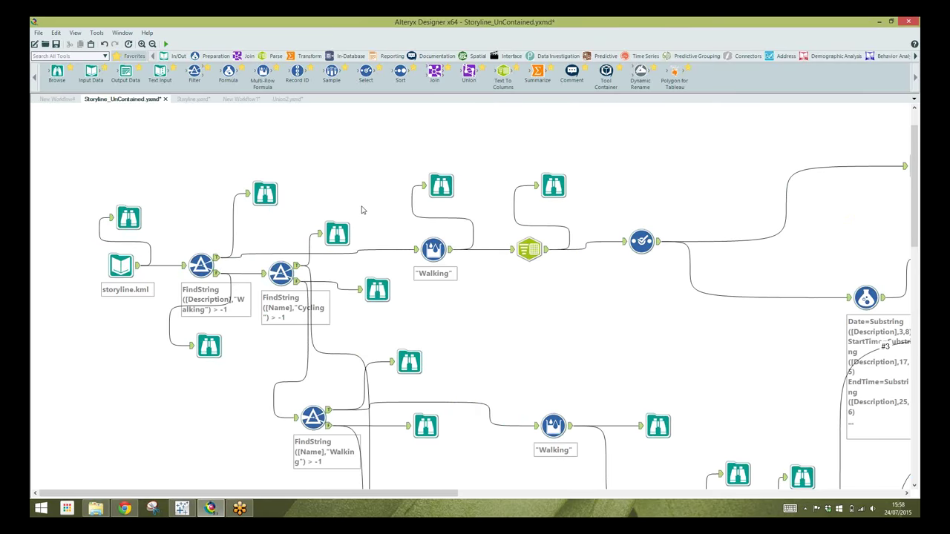
scroll(361, 208, down, 2)
scroll(361, 207, down, 1)
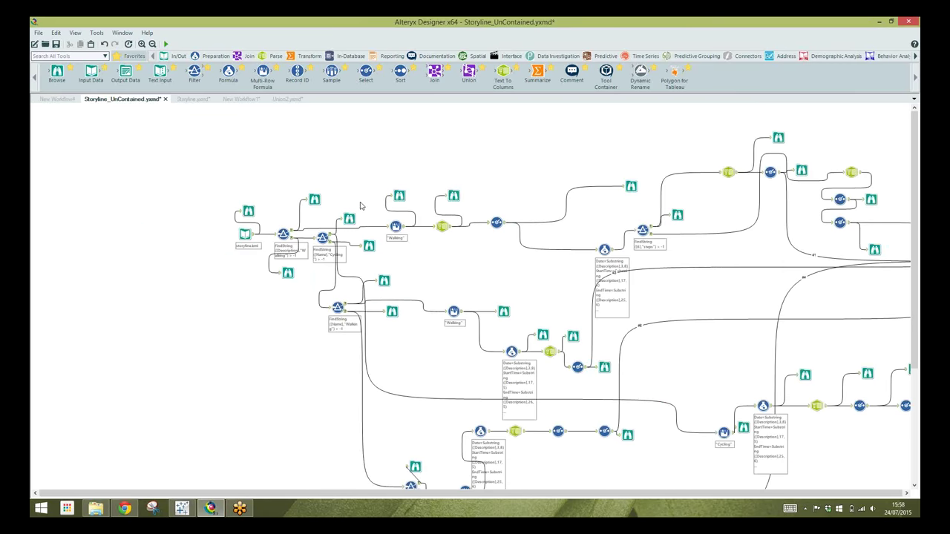
scroll(359, 206, down, 1)
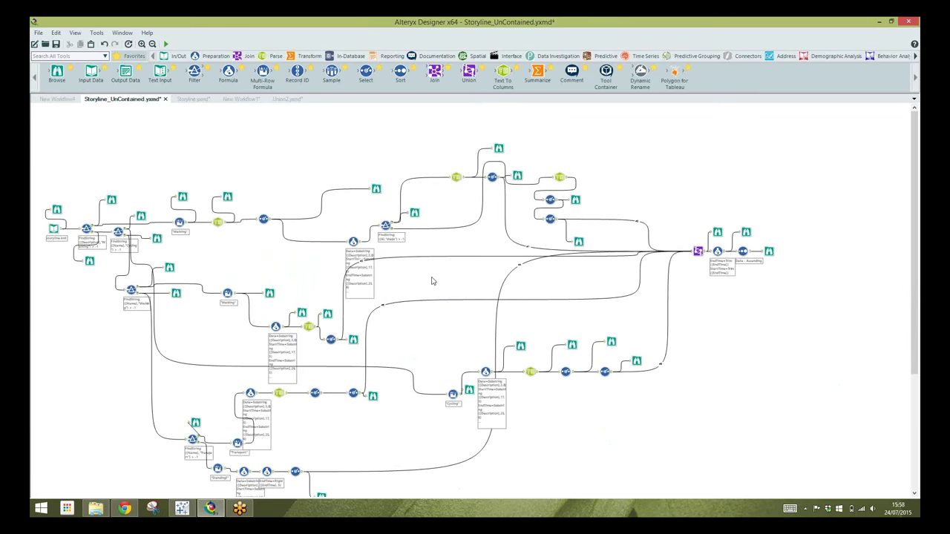
scroll(432, 281, down, 1)
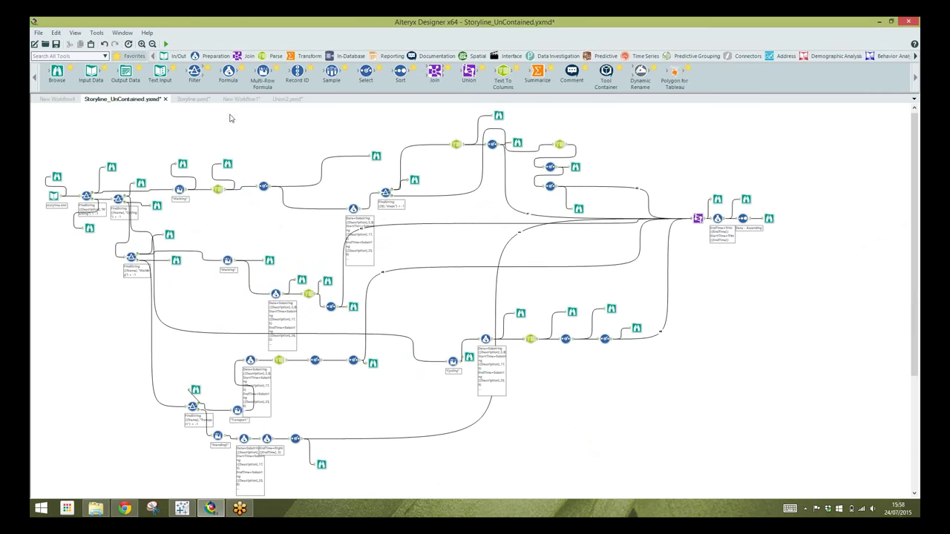
- Examine the containers and first Multi-Row Formula tool in the Storyline workflow, as well as the named containers in New Workflow1
click(192, 101)
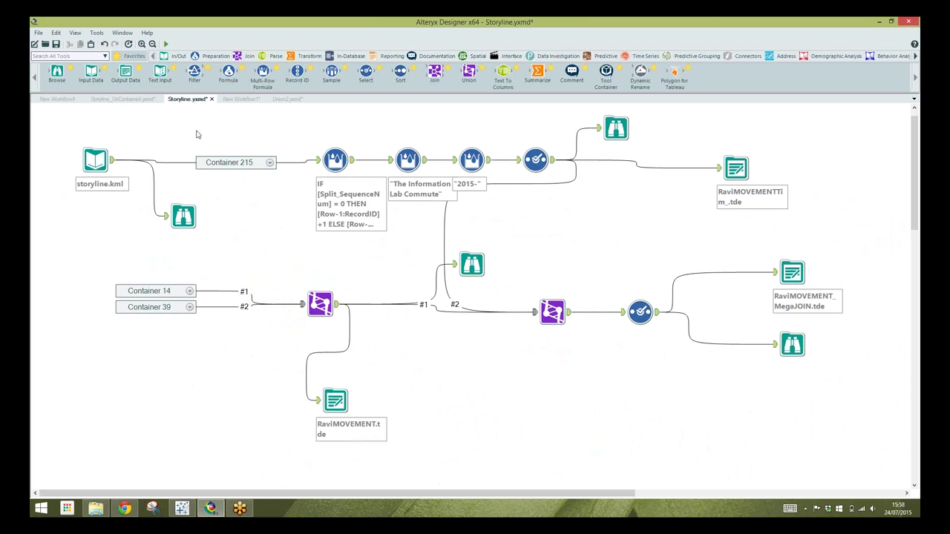
click(151, 306)
click(164, 293)
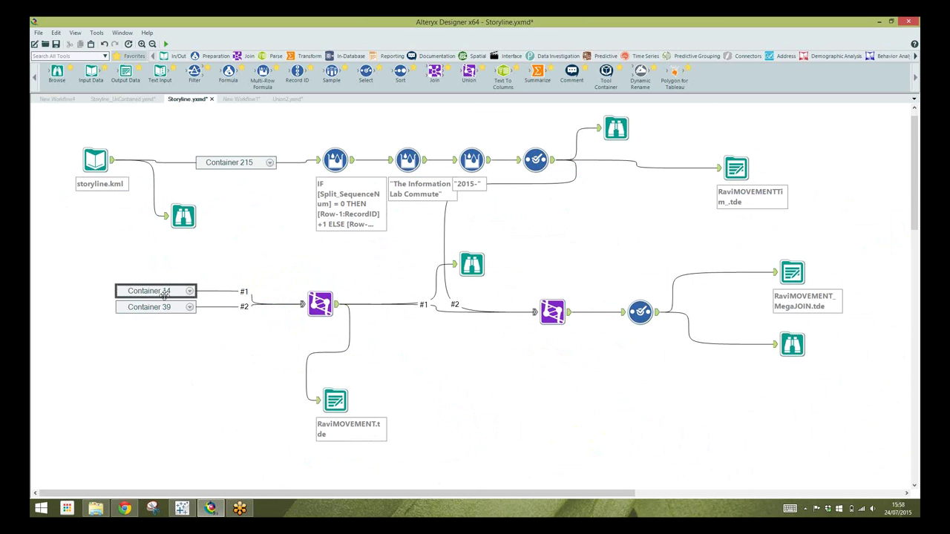
click(334, 171)
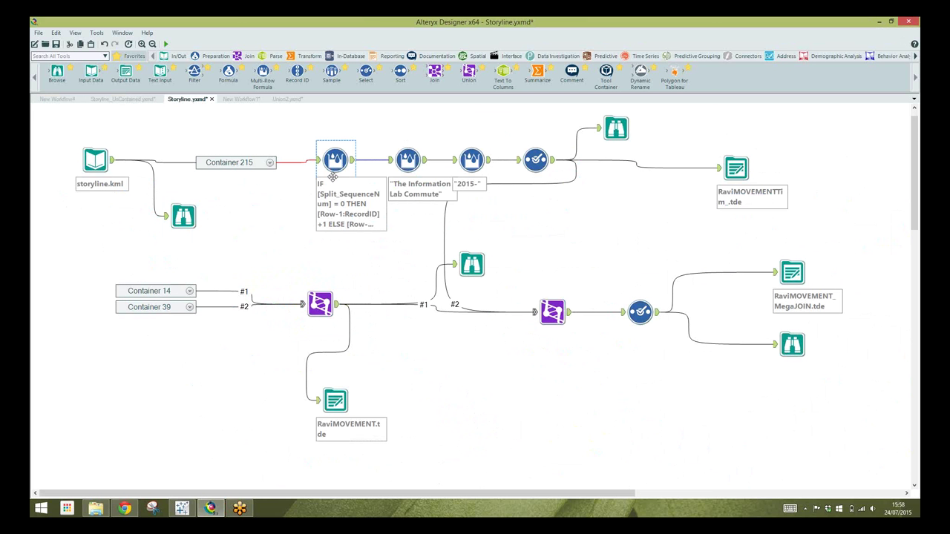
click(387, 232)
click(245, 101)
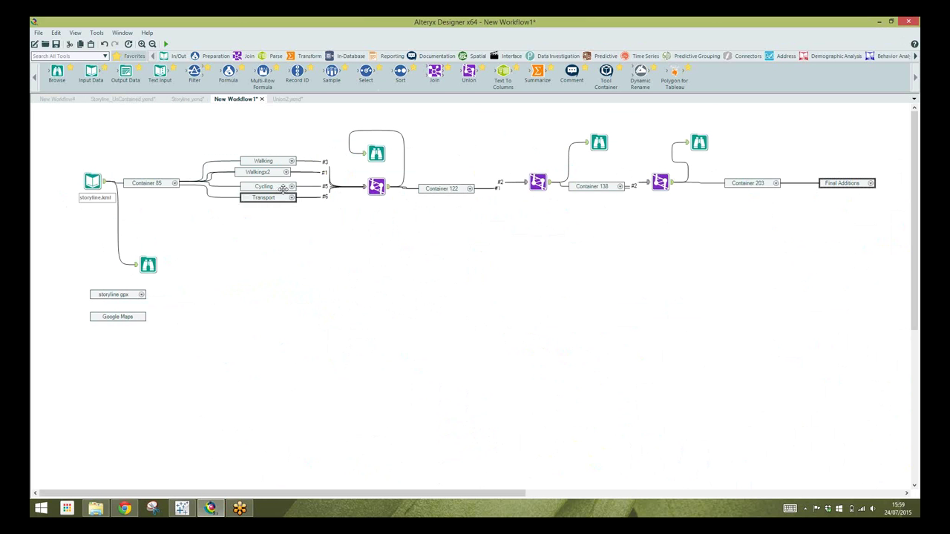
- In the Union2 workflow, space the two collapsed containers feeding the union further apart vertically
click(284, 100)
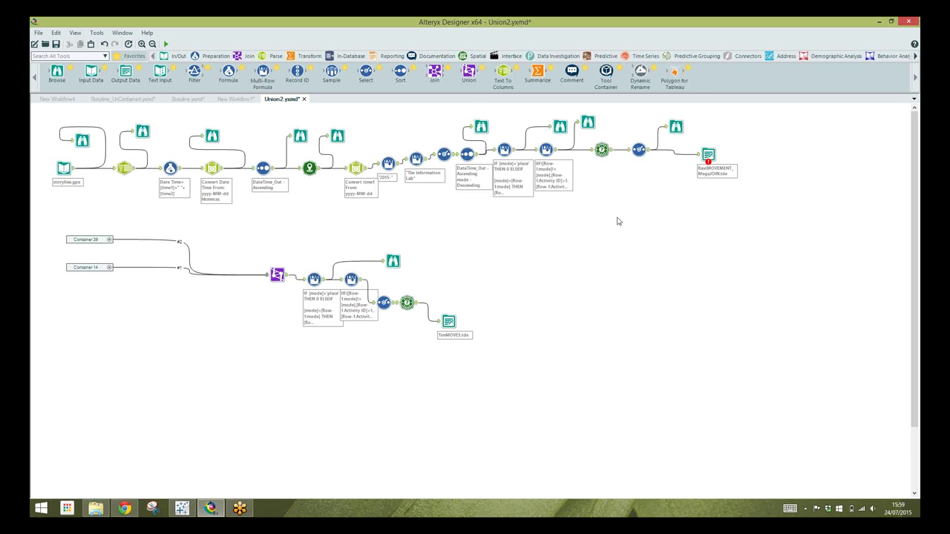
drag(84, 268, 83, 303)
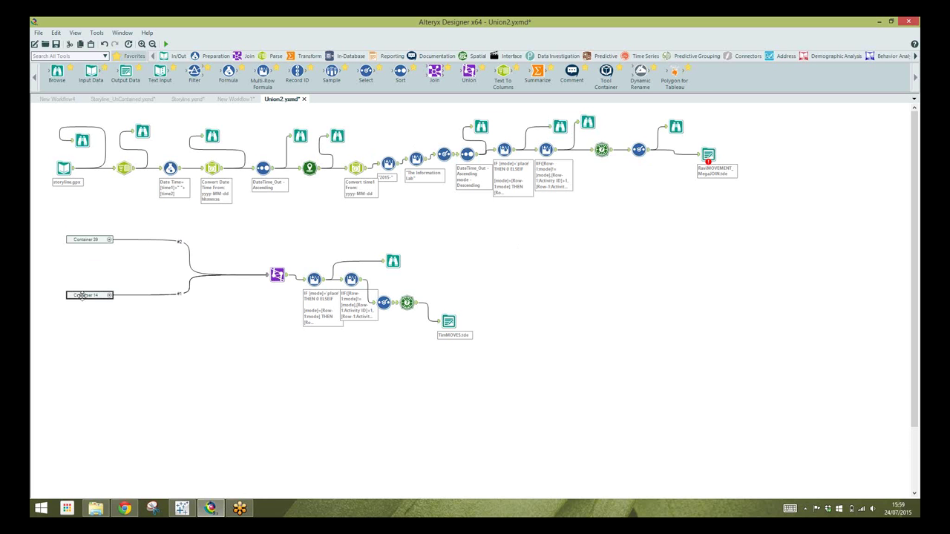
click(104, 241)
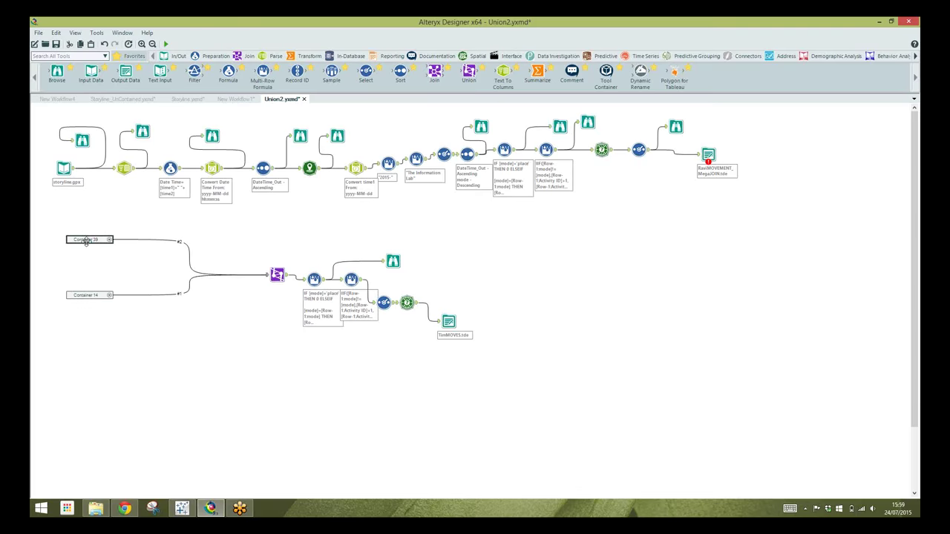
drag(104, 242, 108, 238)
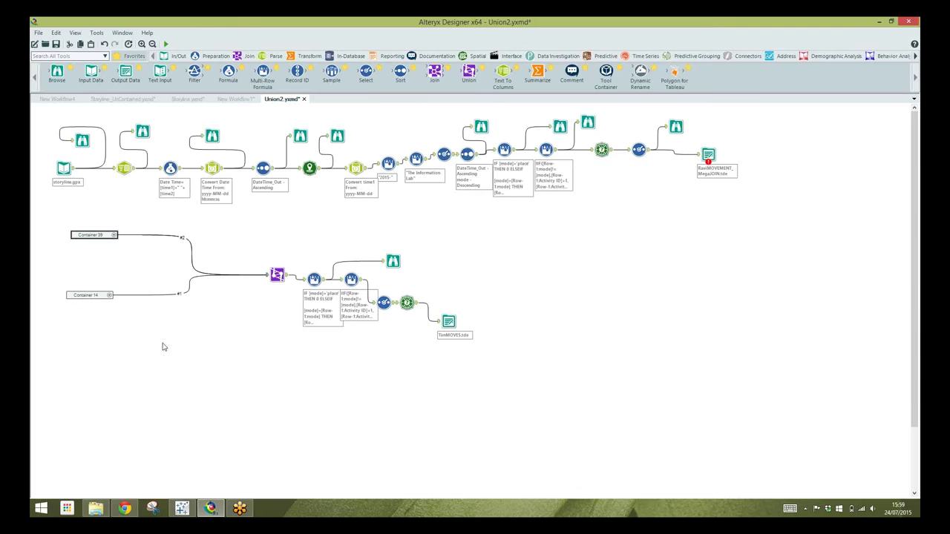
- Switch to Chrome, view the GPS Visualizer site and highlight the longitude in the Google Maps URL of the searched London location
click(182, 508)
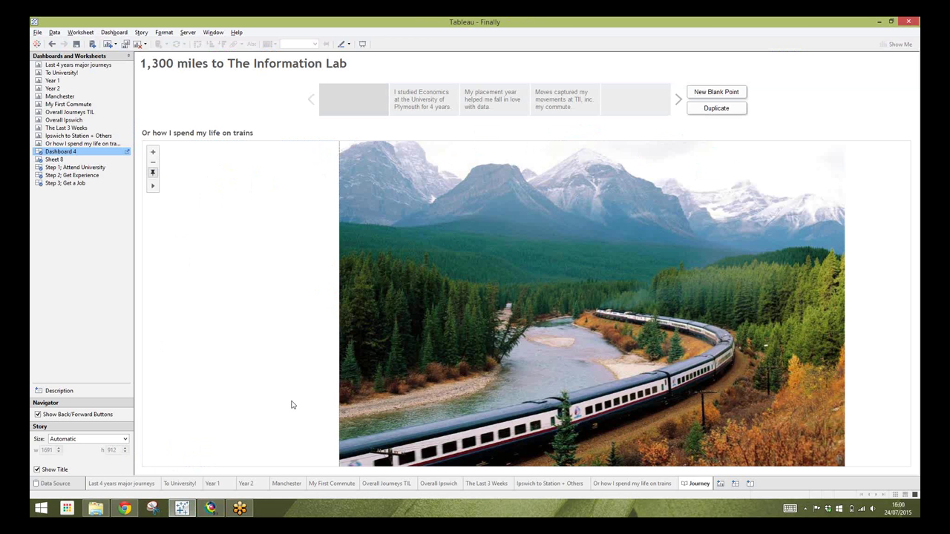
click(121, 510)
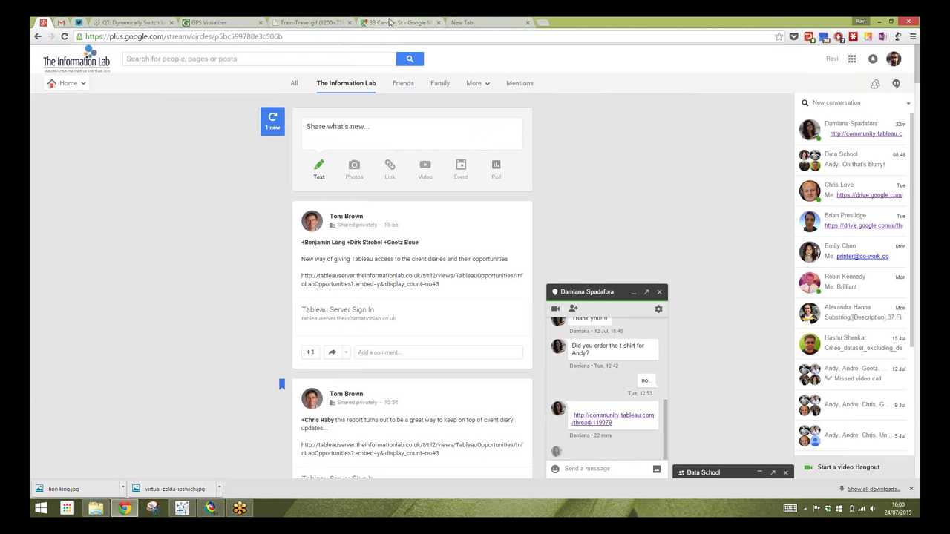
click(390, 22)
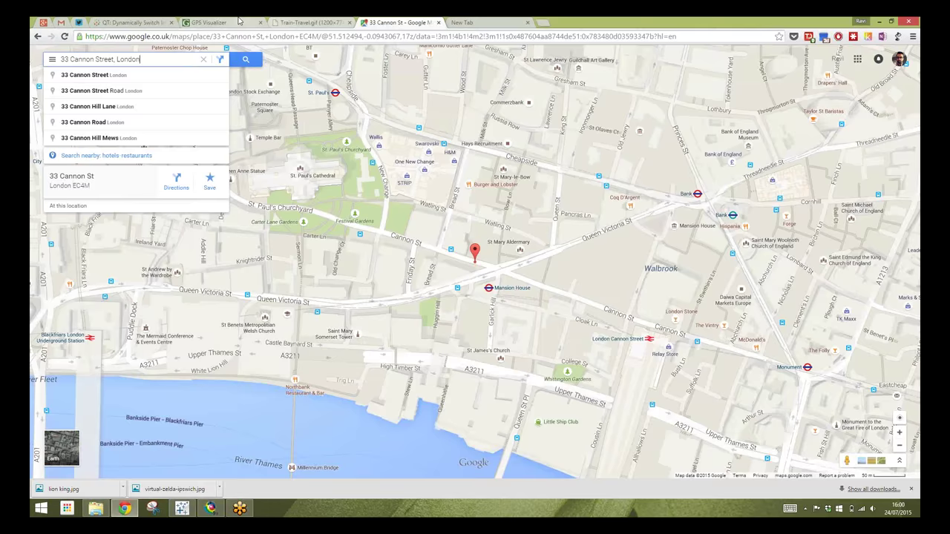
click(215, 23)
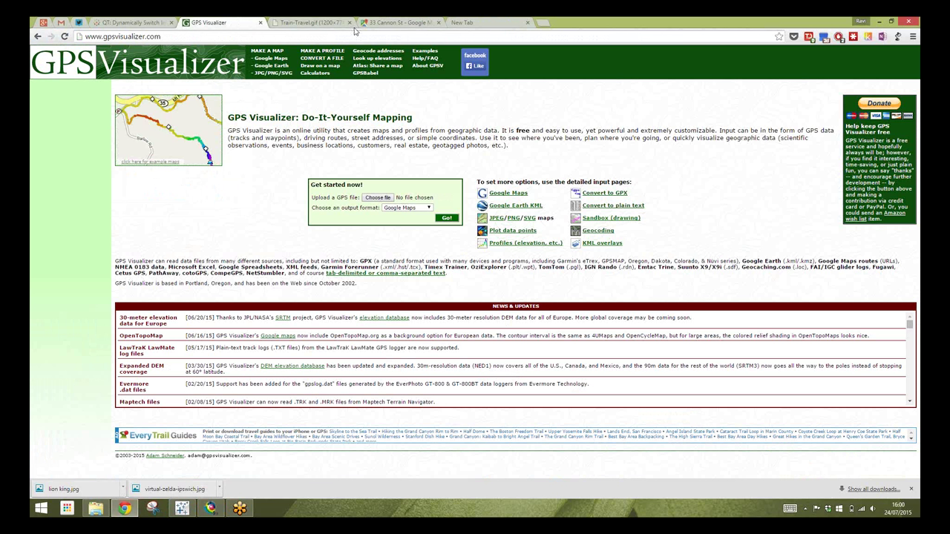
click(377, 24)
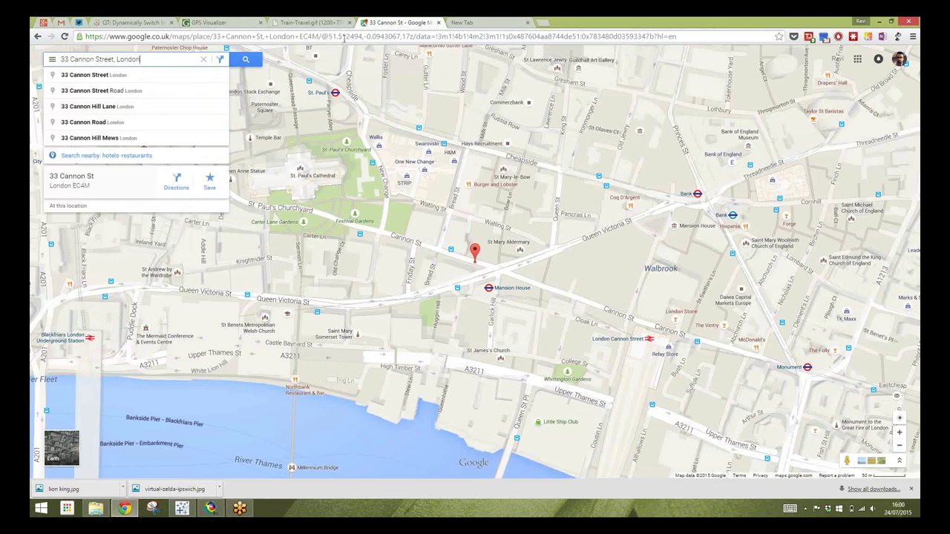
double_click(387, 40)
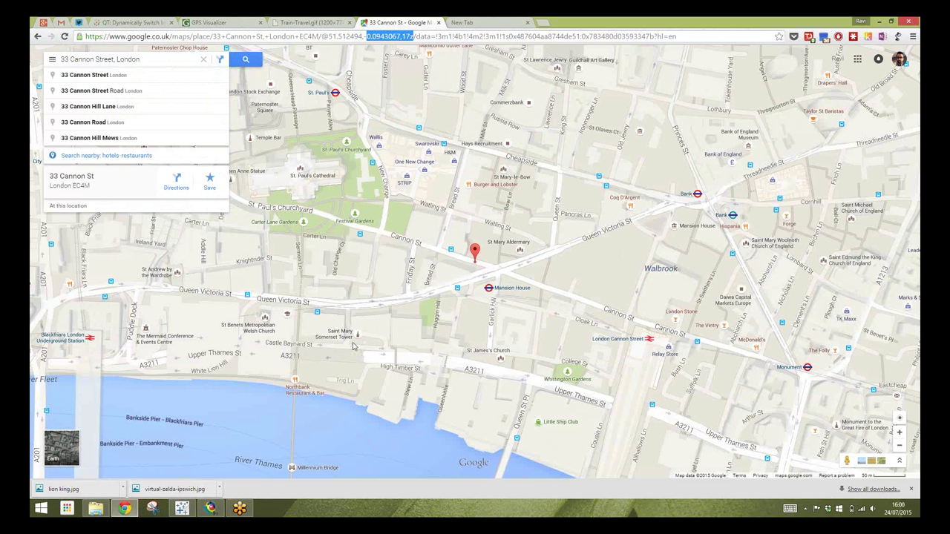
- Return to Tableau, show the Journey story in presentation mode and view its University of Plymouth and placement year points
click(878, 22)
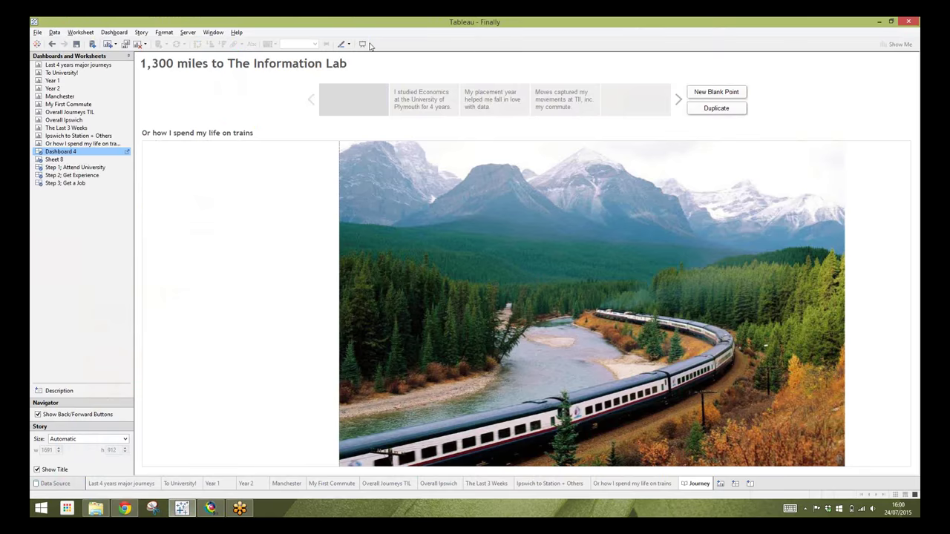
click(363, 45)
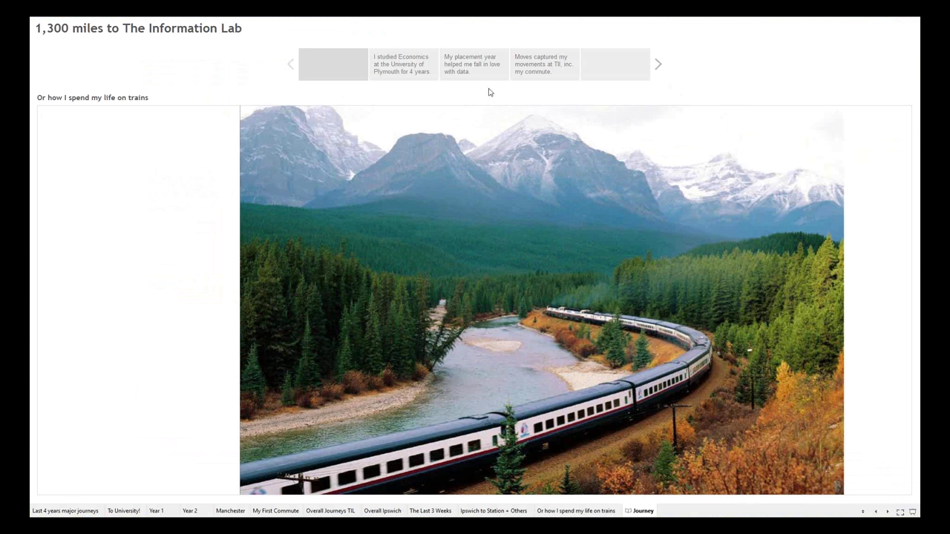
click(427, 77)
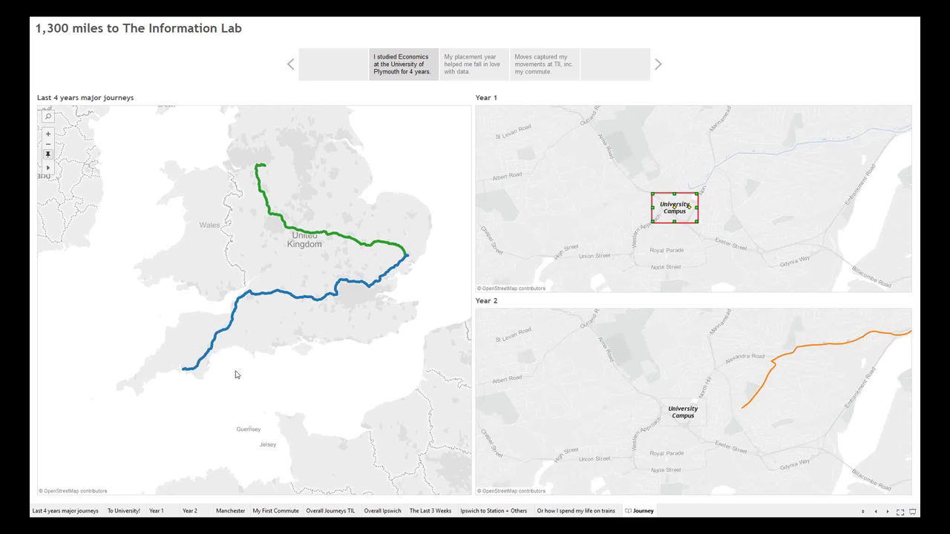
mouse_move(407, 262)
click(772, 214)
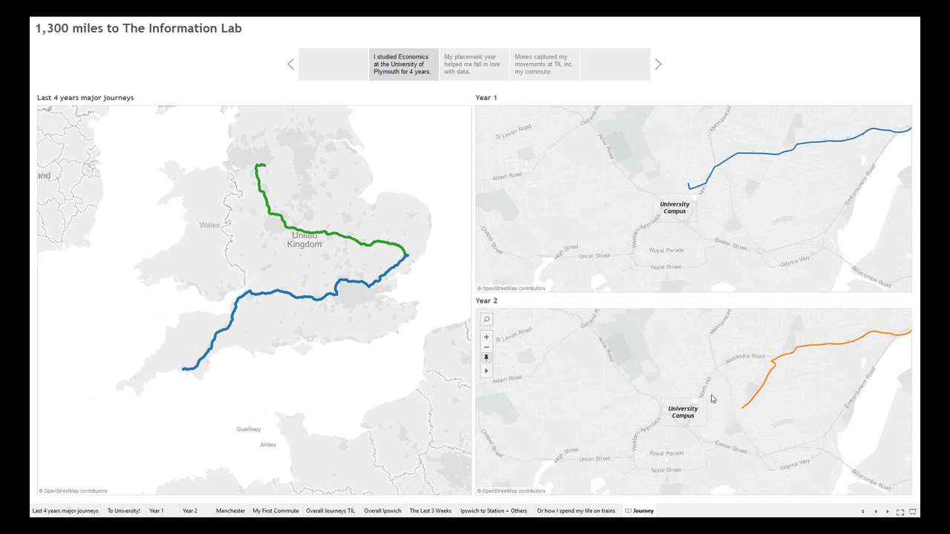
click(475, 77)
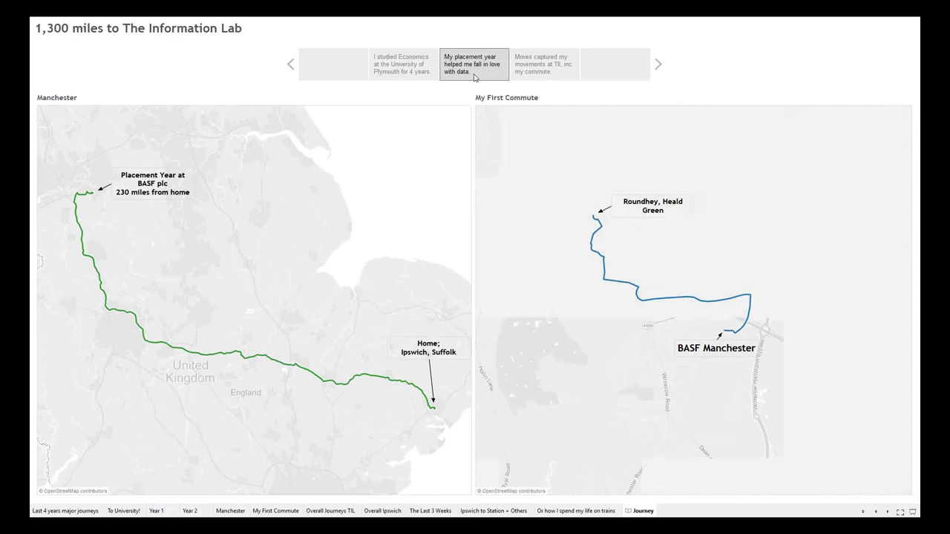
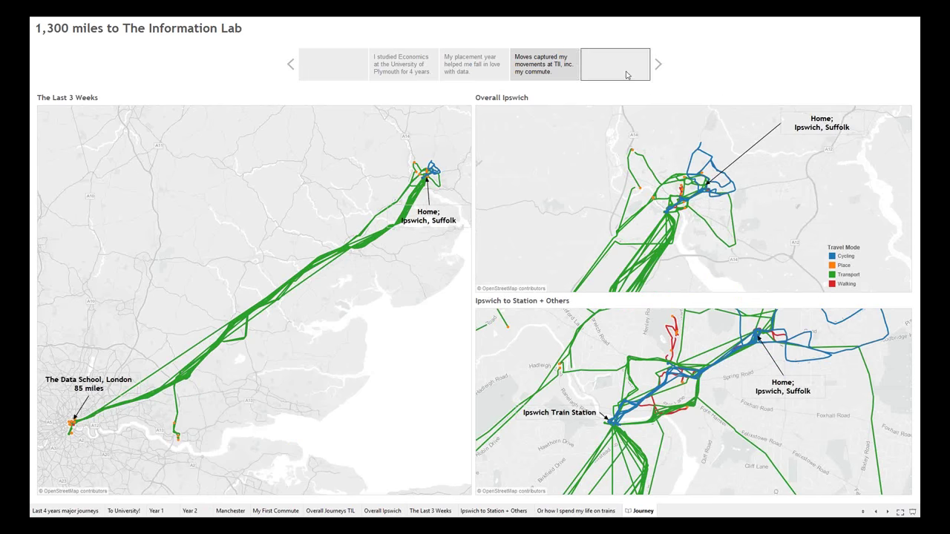
- Play the movement animation by minute of DateTime_Out on the last story point, and select the University of Plymouth point at the end
click(625, 75)
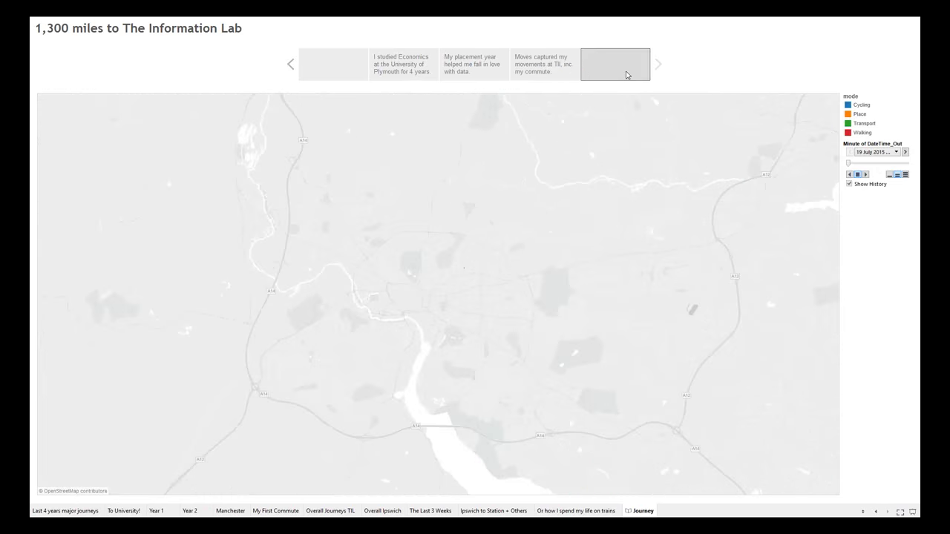
click(905, 152)
click(864, 175)
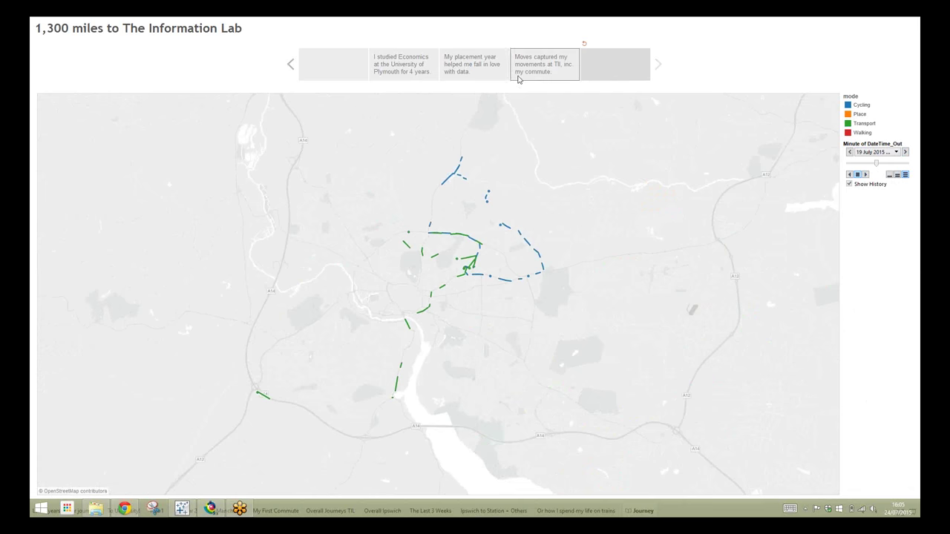
click(419, 75)
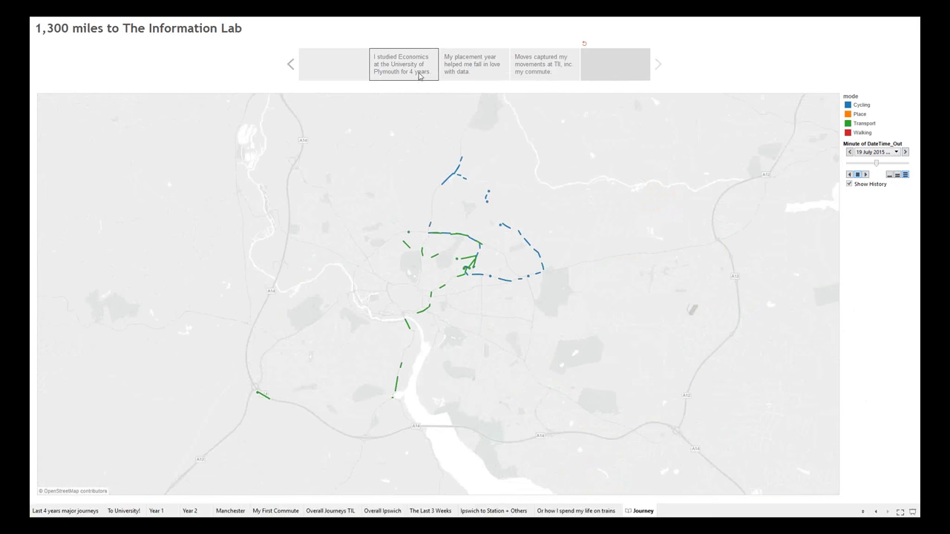